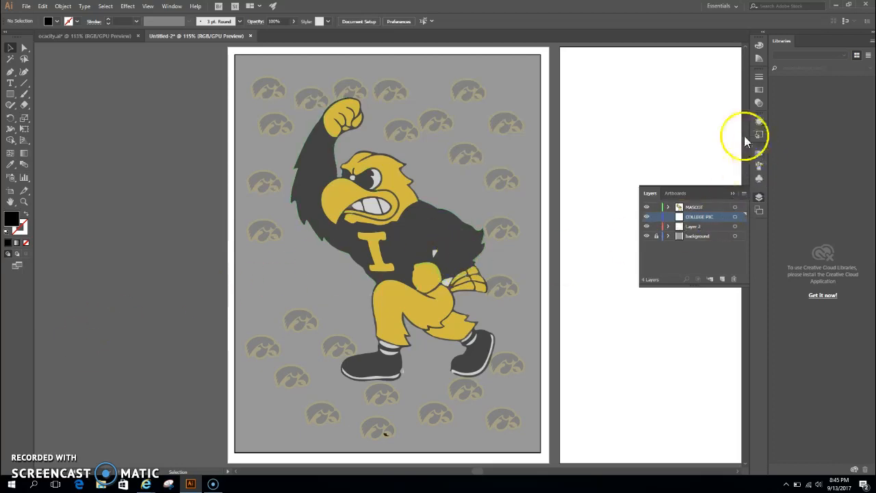
pyautogui.click(742, 194)
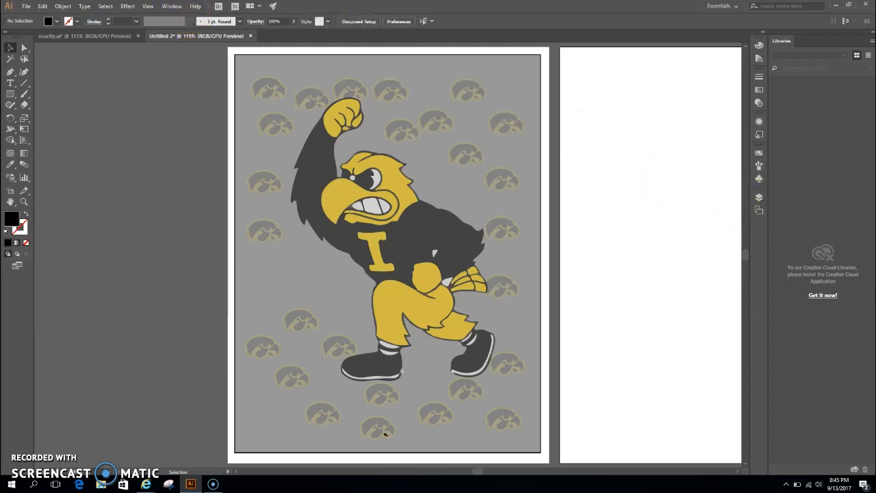
pyautogui.click(171, 6)
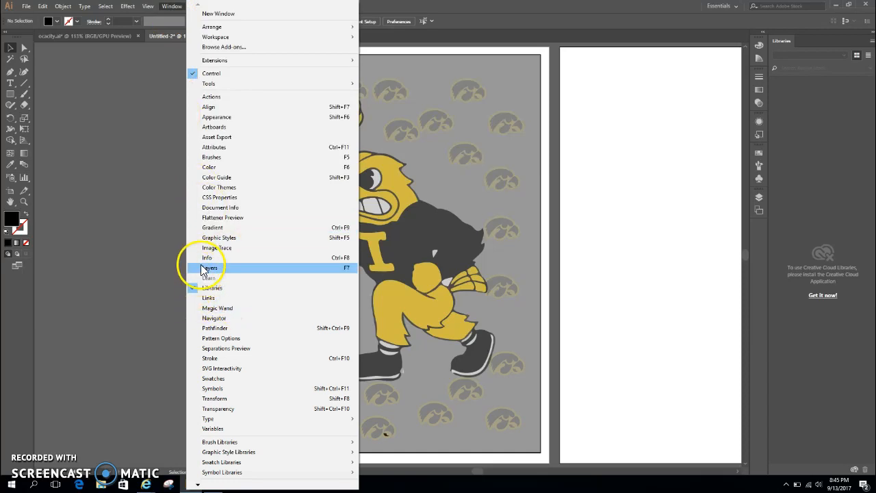
pyautogui.click(653, 195)
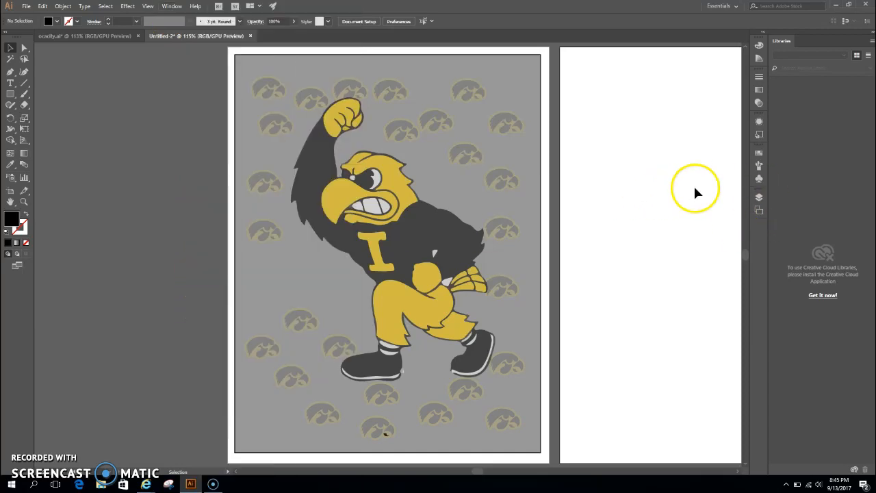
pyautogui.click(759, 197)
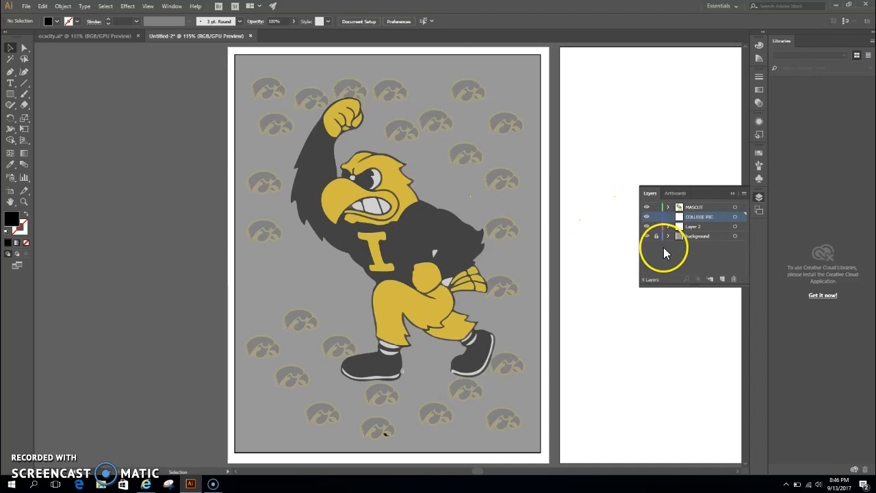
# - Toggle the visibility of the background, COLLEGE PIC, MASCOT and Layer 2 layers to examine what each one contributes to the poster
pyautogui.click(647, 236)
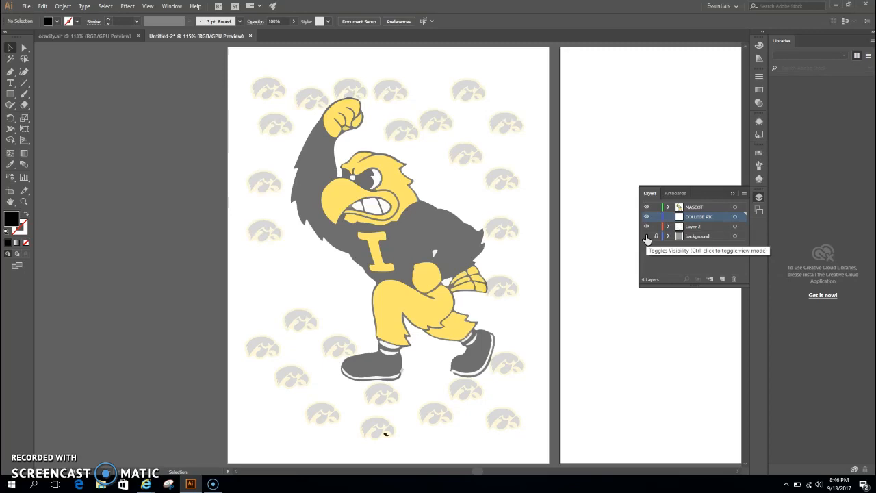
pyautogui.click(647, 236)
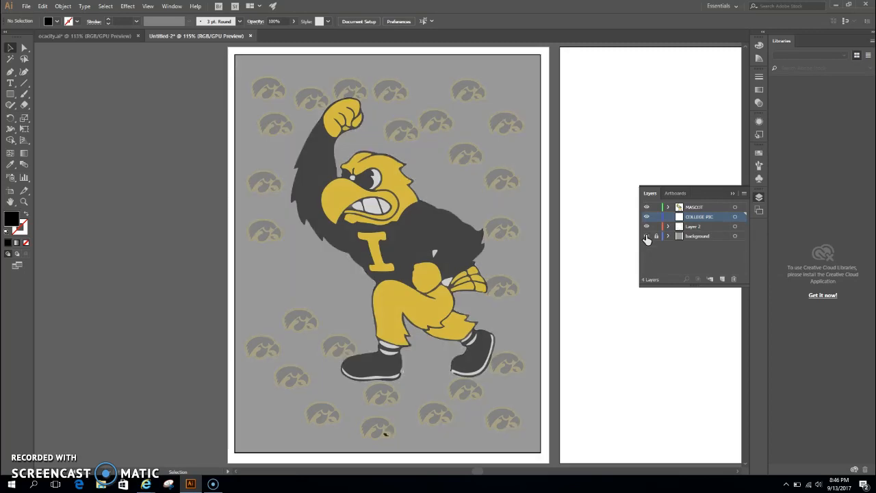
pyautogui.click(647, 236)
pyautogui.click(647, 236)
pyautogui.click(646, 217)
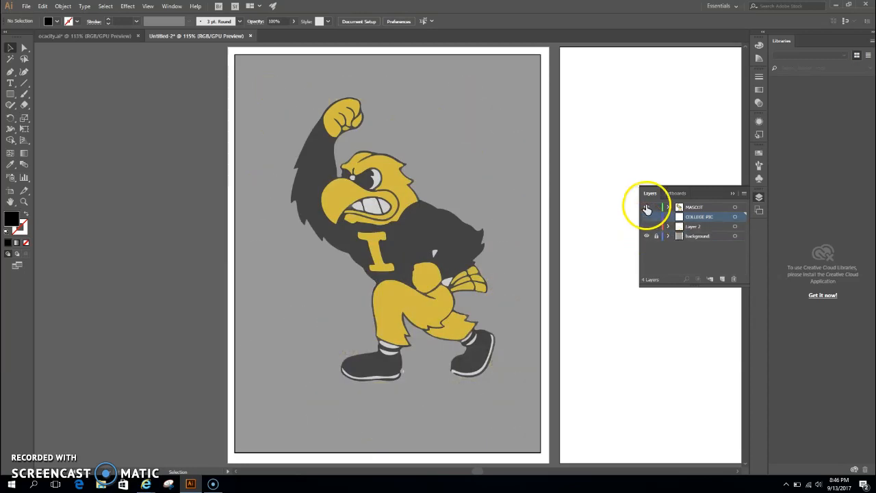
pyautogui.click(646, 206)
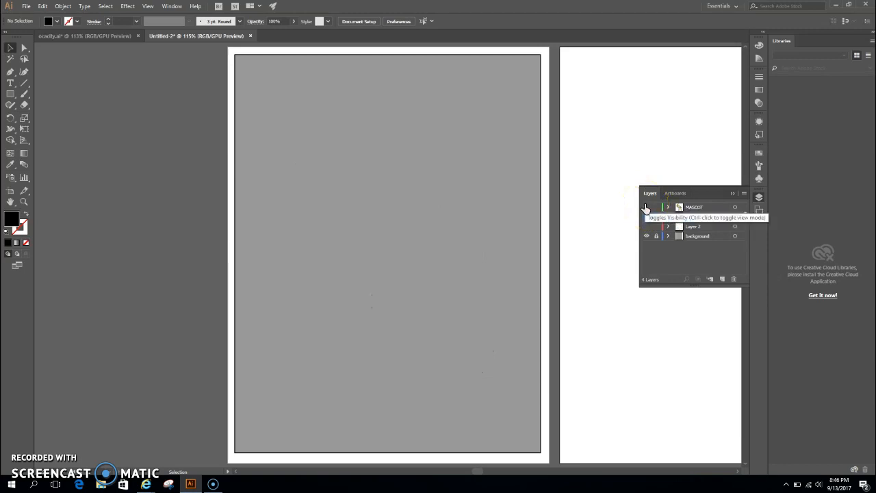
pyautogui.click(646, 207)
pyautogui.click(646, 227)
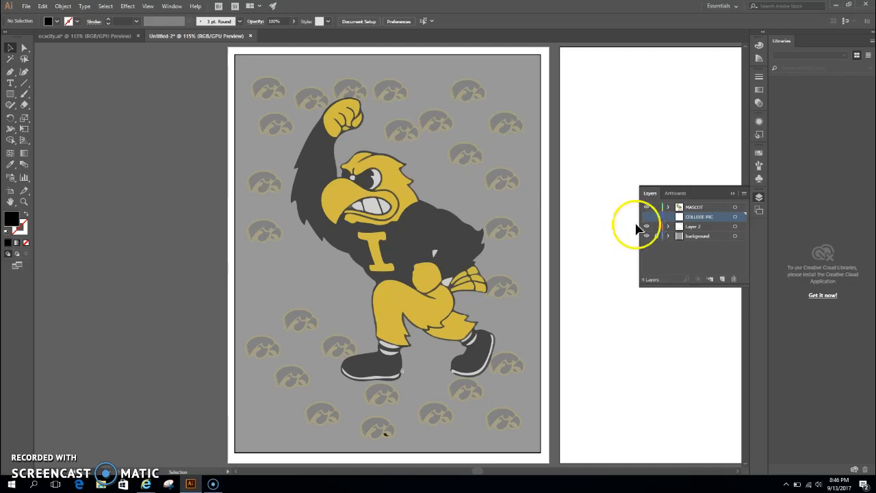
# - Check the availability of the Place command while reviewing which layer is active
pyautogui.click(730, 190)
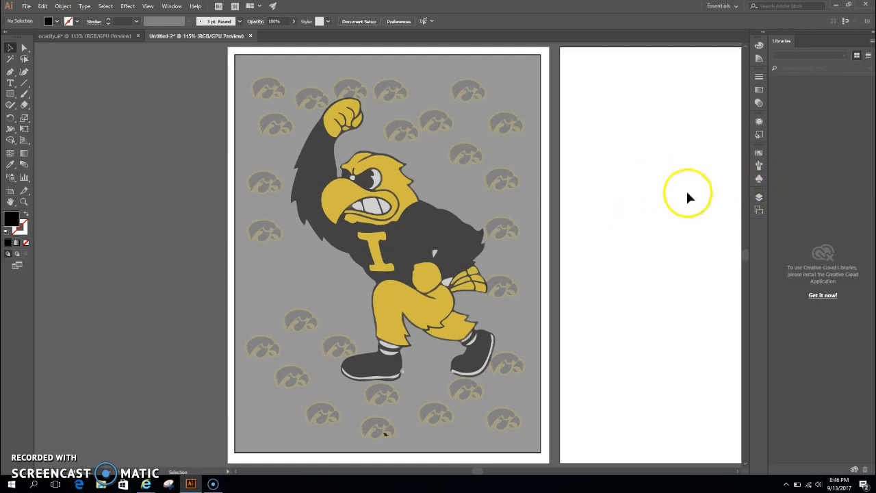
pyautogui.click(757, 196)
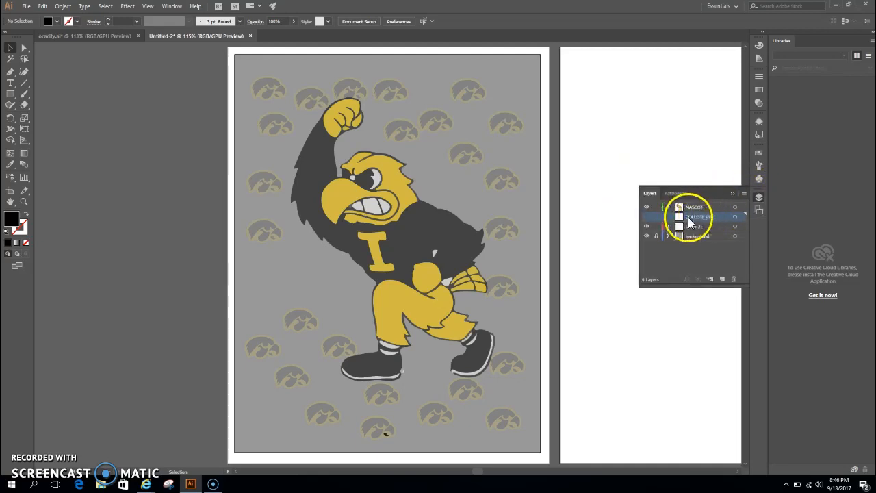
pyautogui.click(731, 195)
pyautogui.click(27, 8)
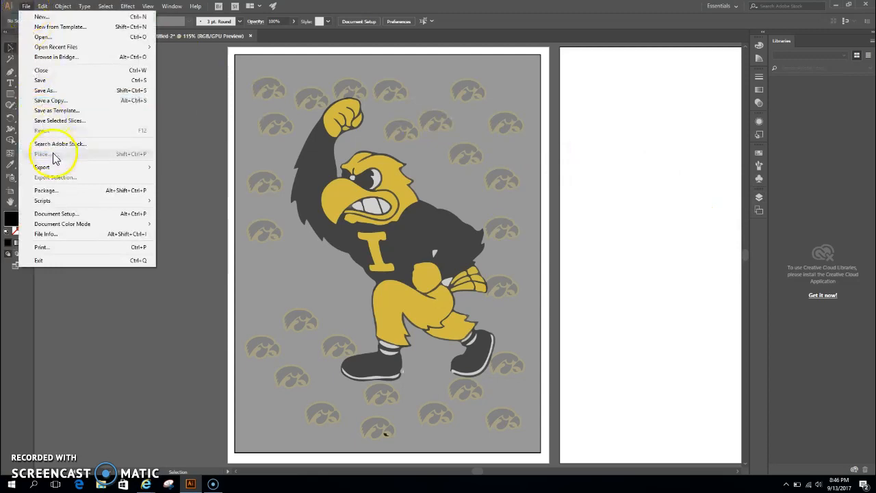
pyautogui.click(175, 80)
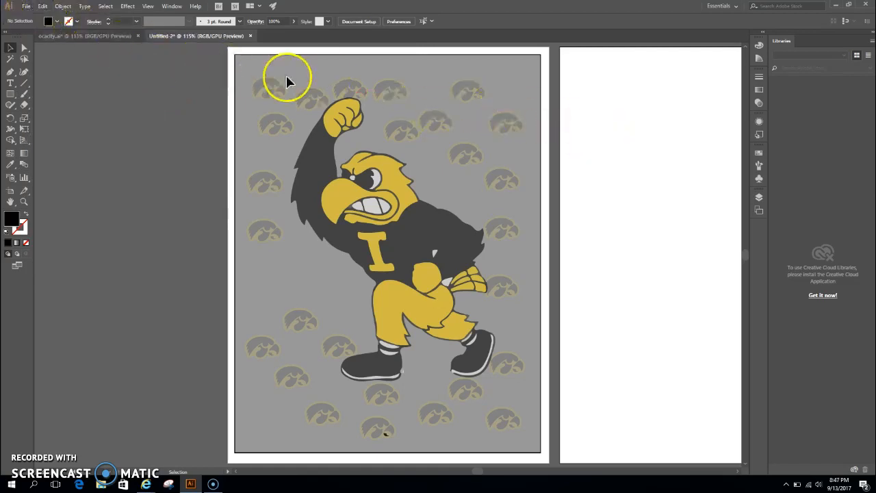
pyautogui.click(29, 9)
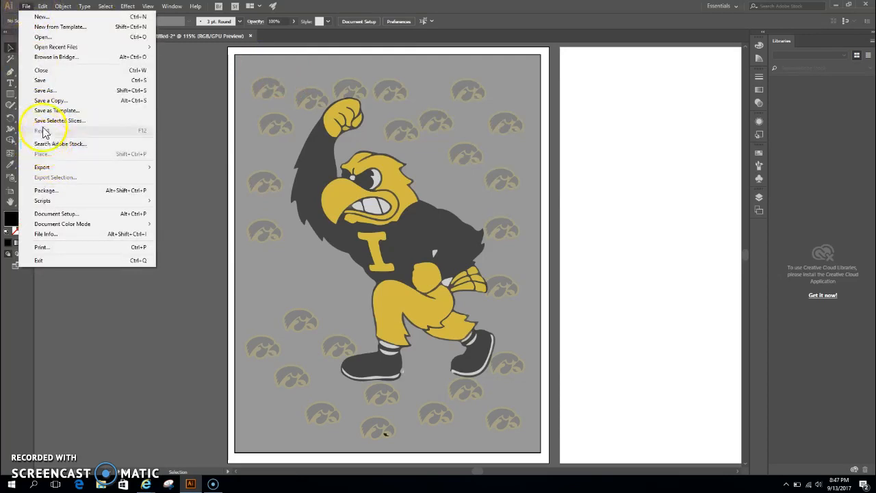
pyautogui.click(115, 305)
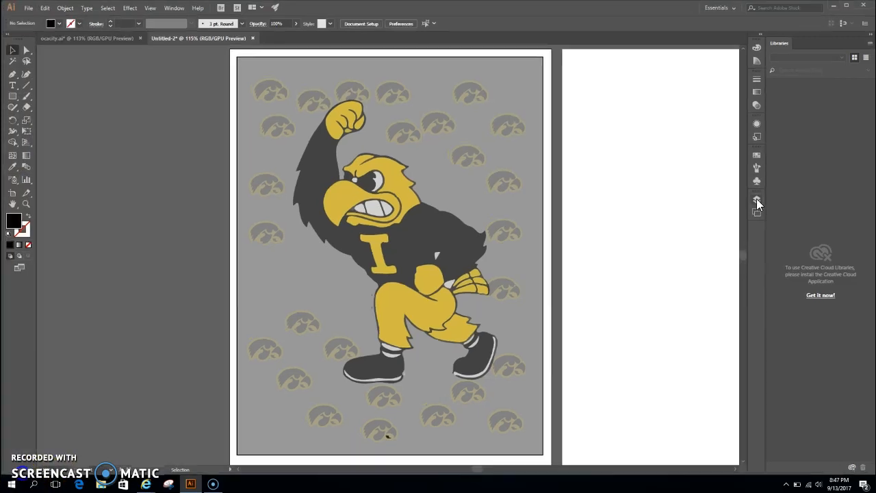
# - Hide the COLLEGE PIC layer and check whether the Place command is available for it
pyautogui.click(756, 199)
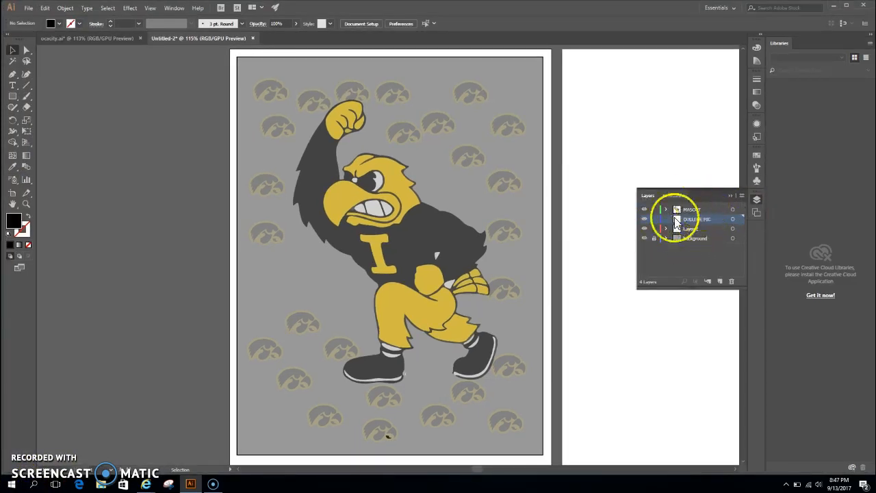
pyautogui.click(644, 219)
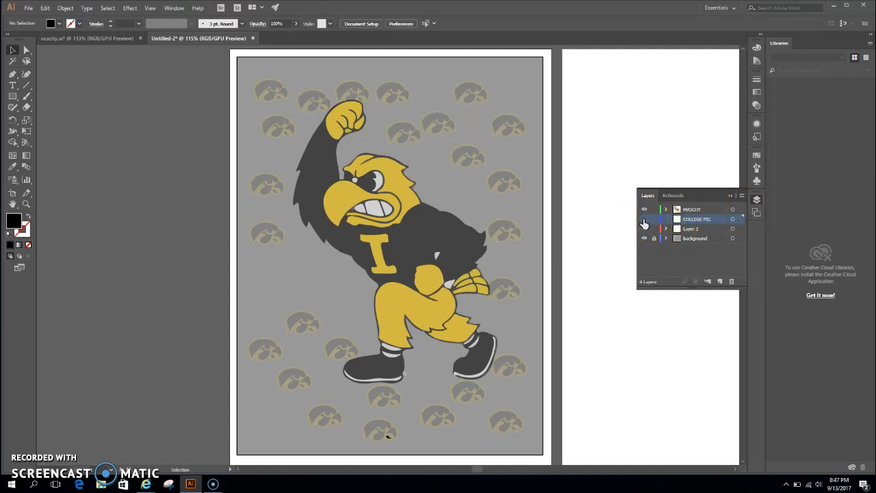
pyautogui.click(319, 146)
pyautogui.click(29, 8)
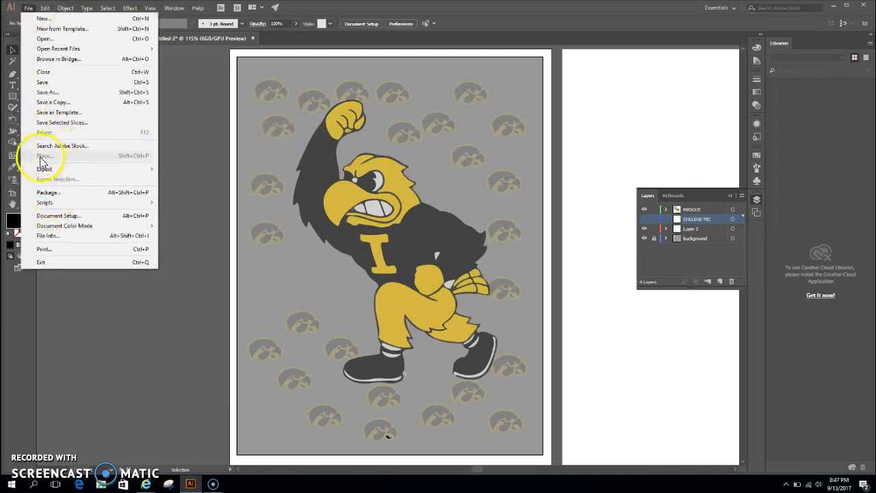
pyautogui.click(96, 351)
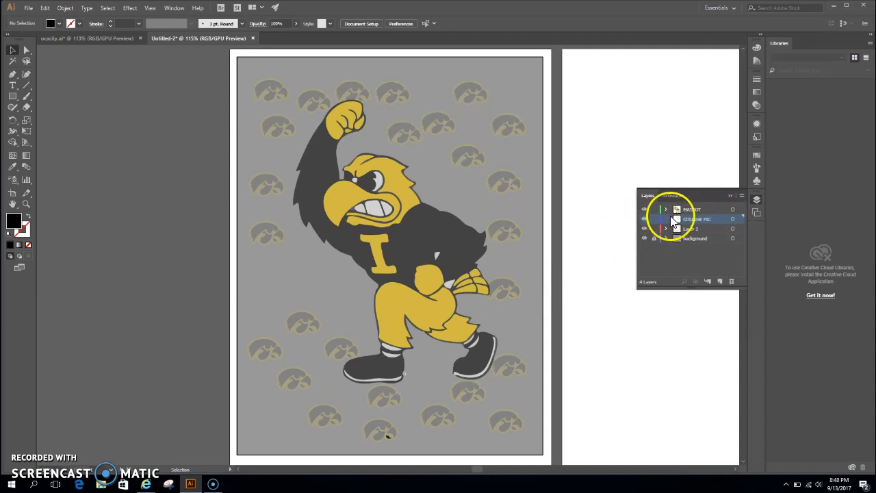
# - Place the OldCapitol_0 picture on the COLLEGE PIC layer, starting its upper-left corner at the mascot's head
pyautogui.click(27, 9)
pyautogui.click(48, 157)
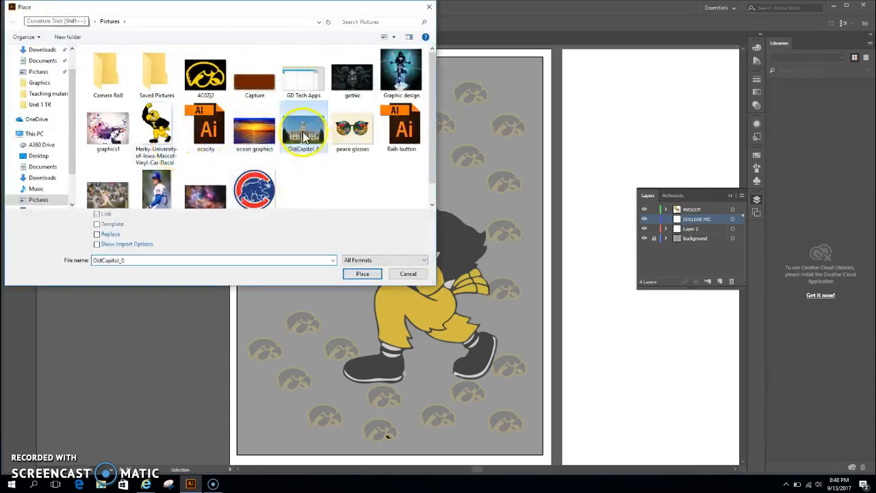
pyautogui.doubleClick(304, 137)
pyautogui.click(369, 152)
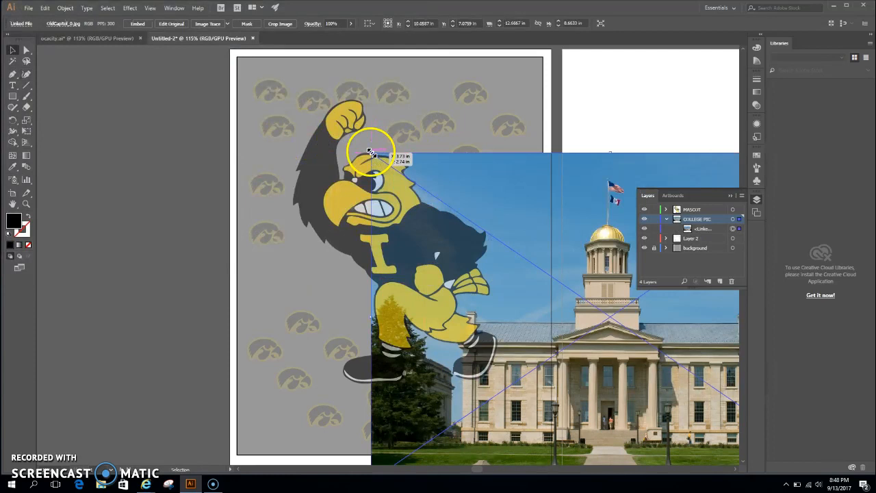
# - Scale the Old Capitol picture down proportionally to about 6.25 by 4.27 in and move it onto the blank second artboard
pyautogui.click(730, 196)
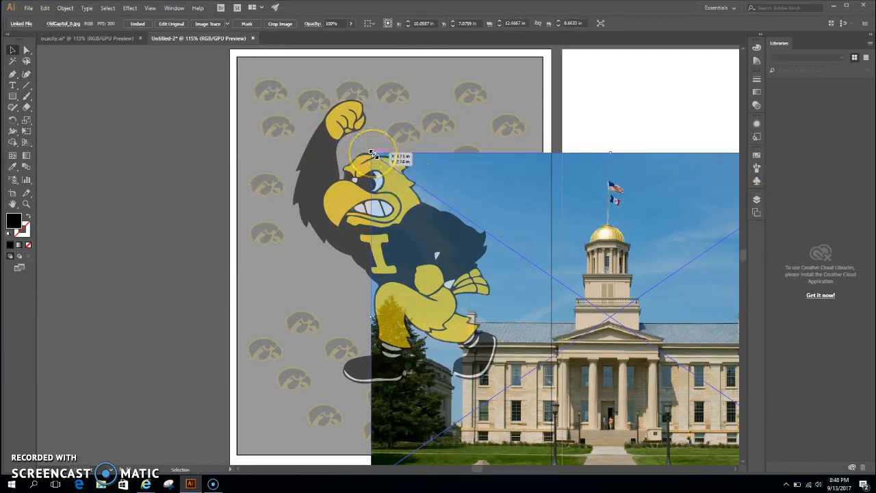
pyautogui.moveTo(372, 153); pyautogui.dragTo(613, 295)
pyautogui.moveTo(661, 347); pyautogui.dragTo(631, 203)
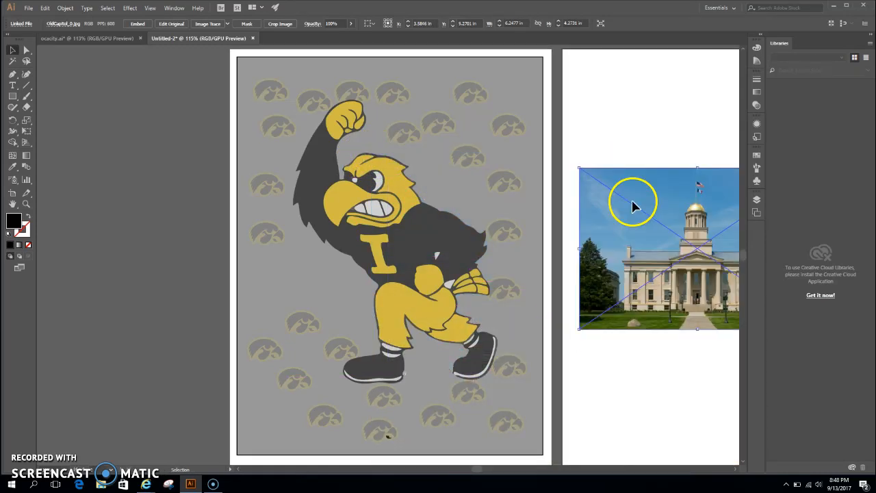
# - Shrink the picture to about half its size, tilt it counterclockwise to span about 3.98 by 3.42 in, and reposition it on the second artboard
pyautogui.hotkey('ctrl', 'alt', '0')
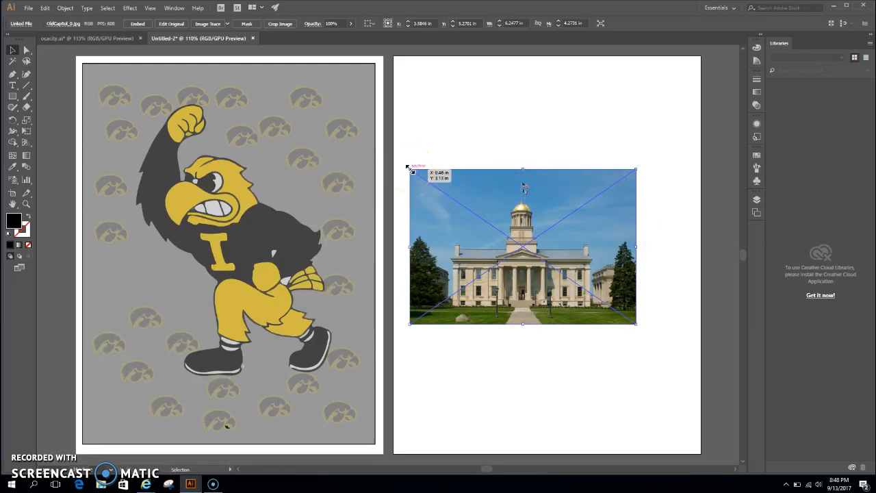
pyautogui.moveTo(410, 169); pyautogui.dragTo(514, 241)
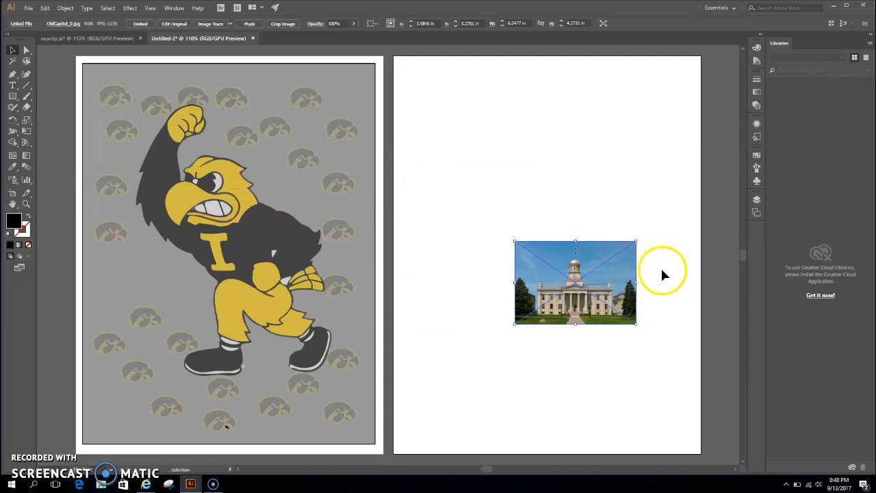
pyautogui.moveTo(635, 236); pyautogui.dragTo(610, 225)
pyautogui.moveTo(597, 274); pyautogui.dragTo(541, 222)
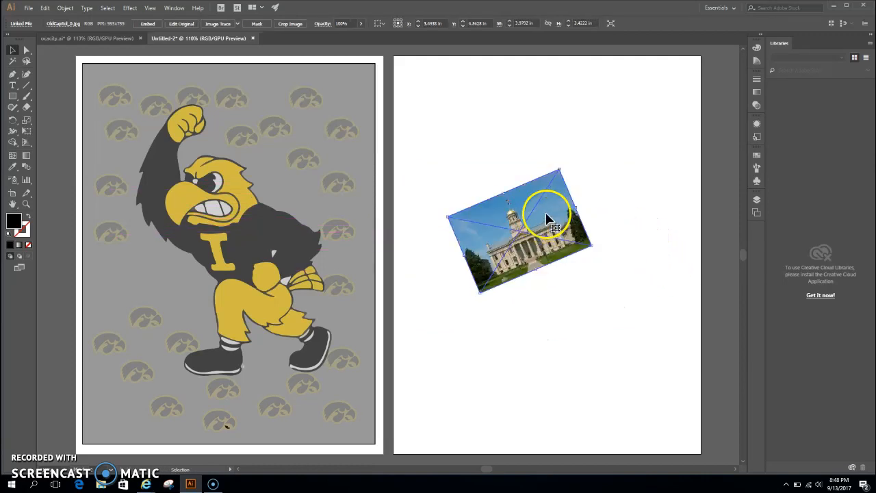
# - Start a Feather effect from the Illustrator Stylize effects on the tilted picture, with the preview turned on
pyautogui.press('z')
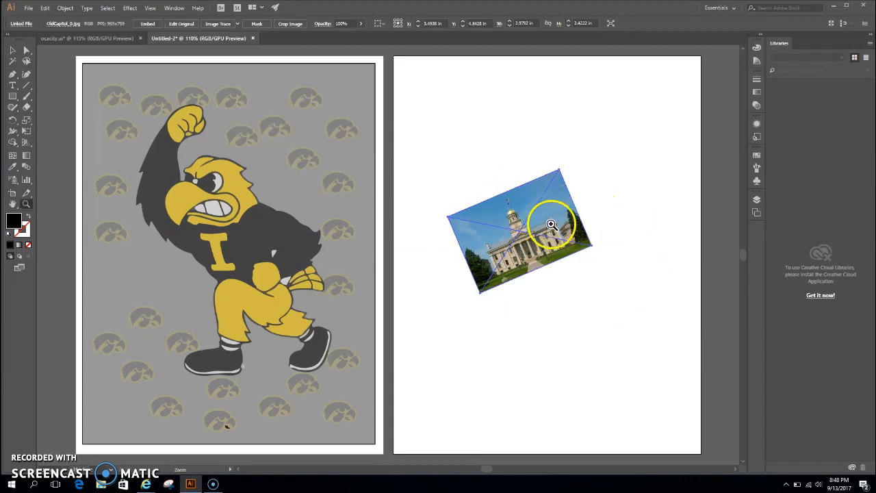
pyautogui.click(558, 229)
pyautogui.click(375, 245)
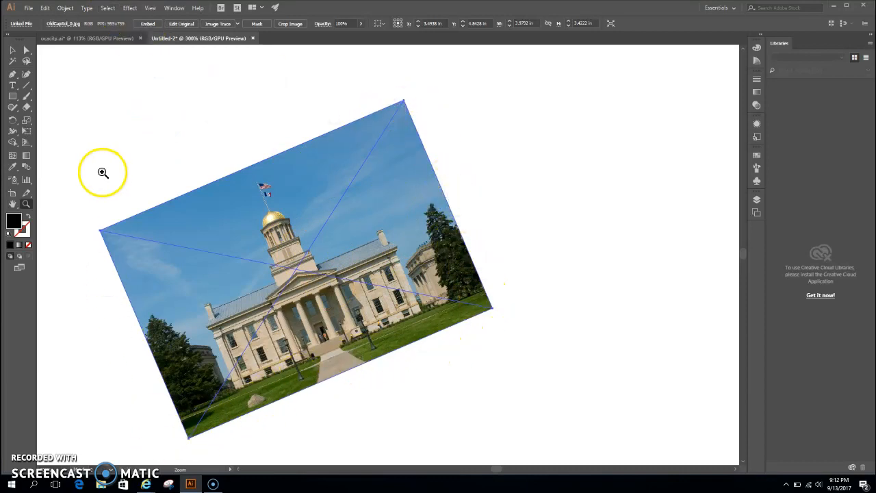
pyautogui.click(132, 9)
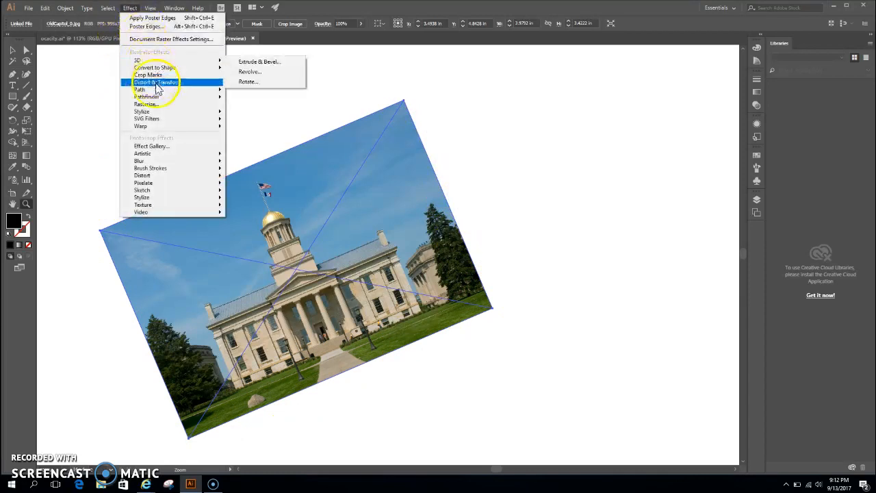
pyautogui.moveTo(160, 111)
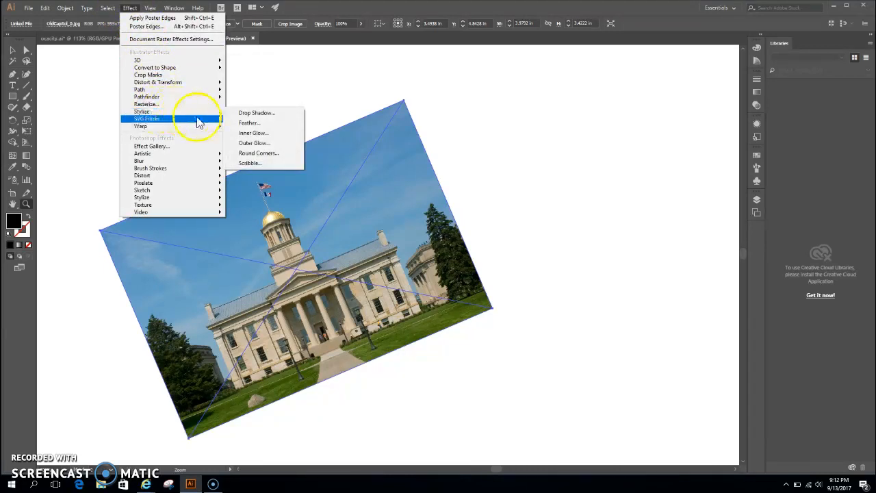
pyautogui.click(248, 123)
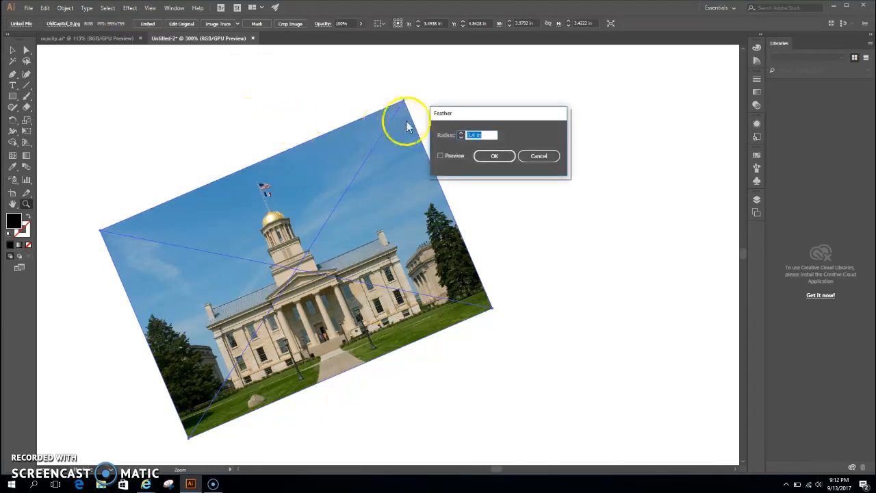
pyautogui.moveTo(467, 117); pyautogui.dragTo(515, 109)
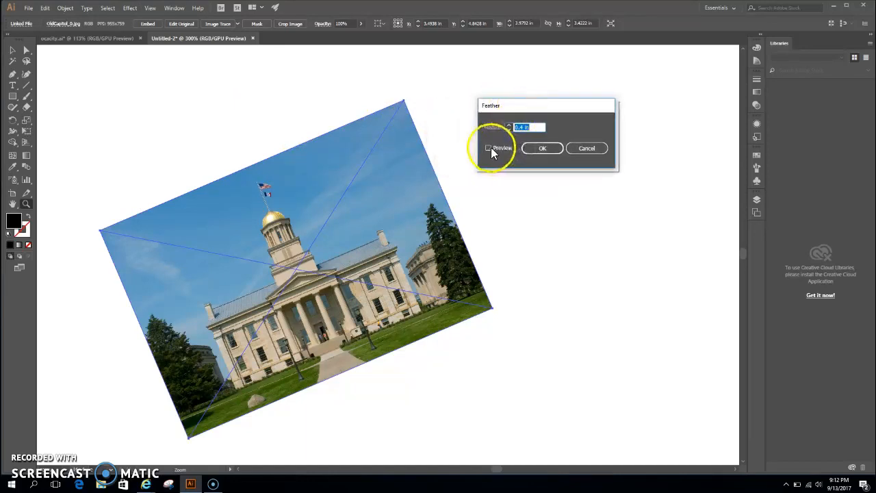
pyautogui.click(490, 148)
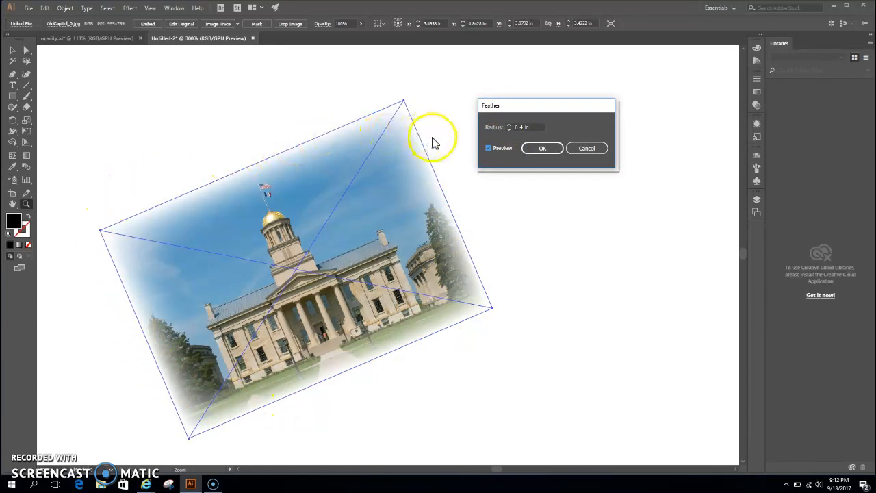
# - Apply the feather to the tilted Old Capitol picture with a 0.5 in radius and embed the linked image in the document
pyautogui.click(508, 126)
pyautogui.click(508, 126)
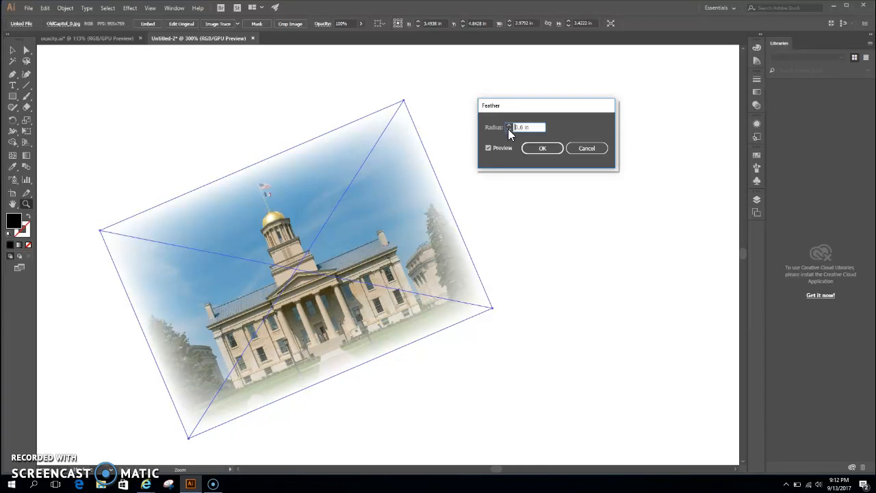
pyautogui.click(508, 129)
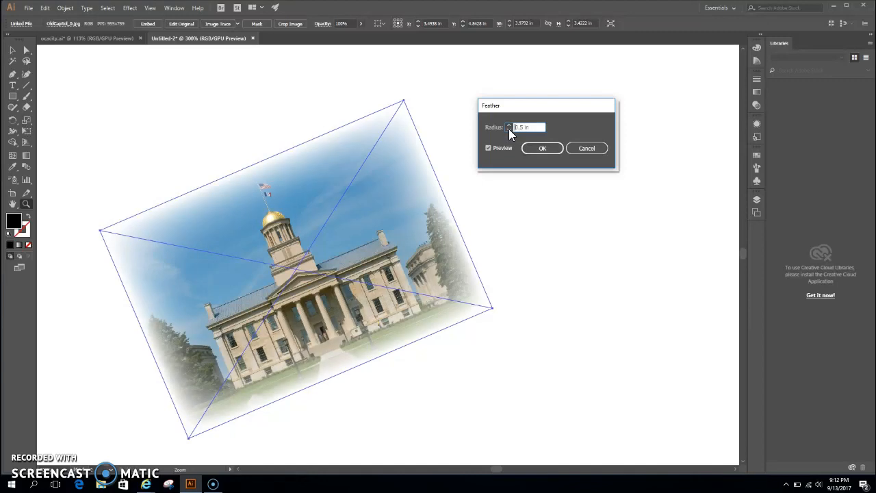
pyautogui.click(540, 149)
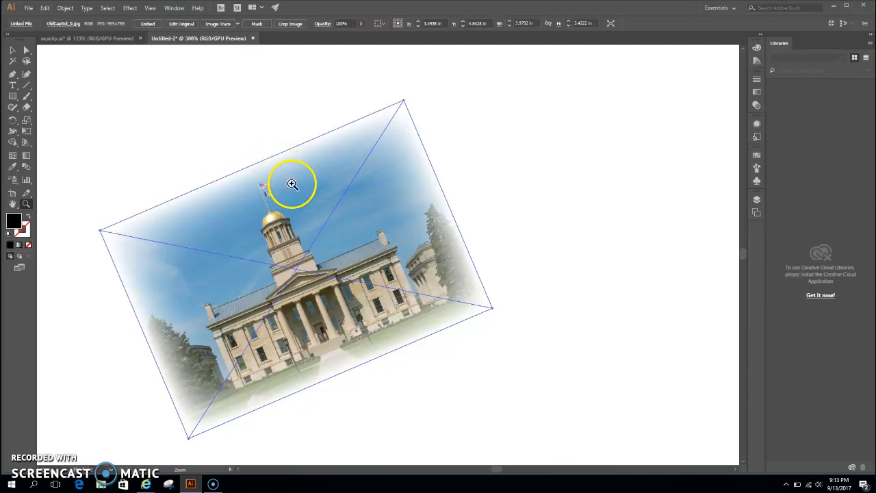
pyautogui.click(148, 22)
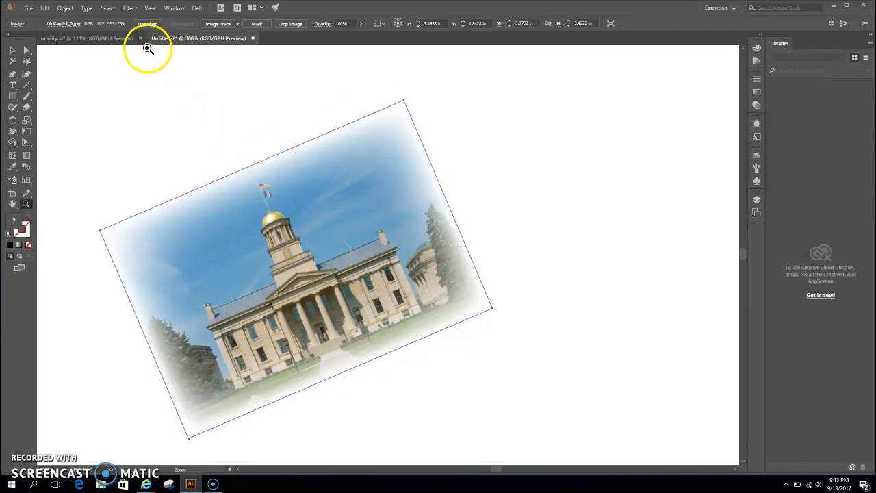
# - Start the Rough Pastels effect from the Photoshop Artistic effects on the feathered picture and show its preview at 50%
pyautogui.click(291, 237)
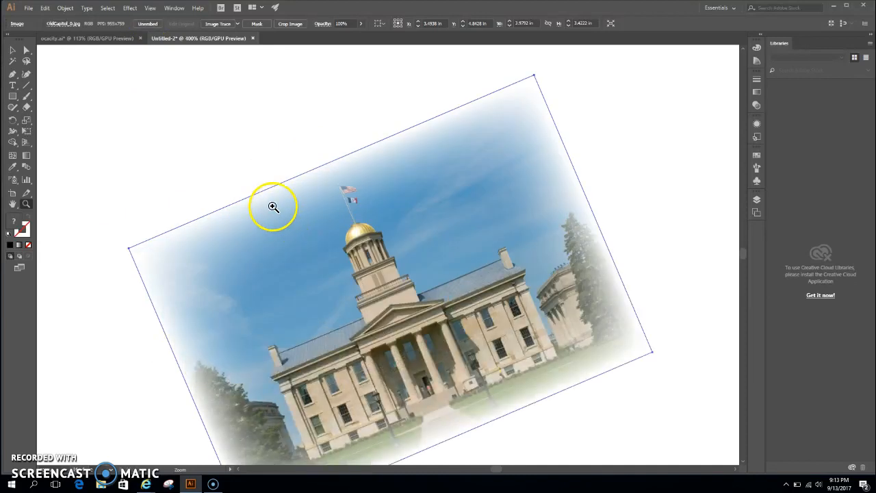
pyautogui.moveTo(389, 292); pyautogui.dragTo(366, 229)
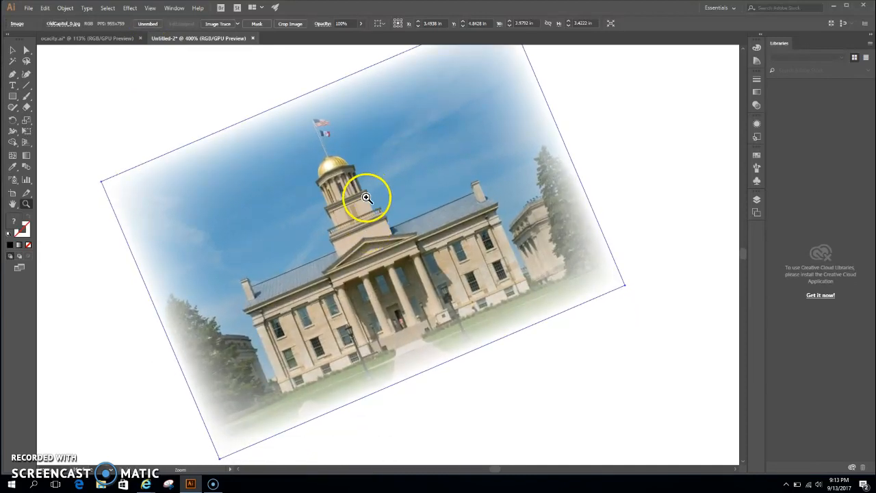
pyautogui.moveTo(362, 201); pyautogui.dragTo(381, 218)
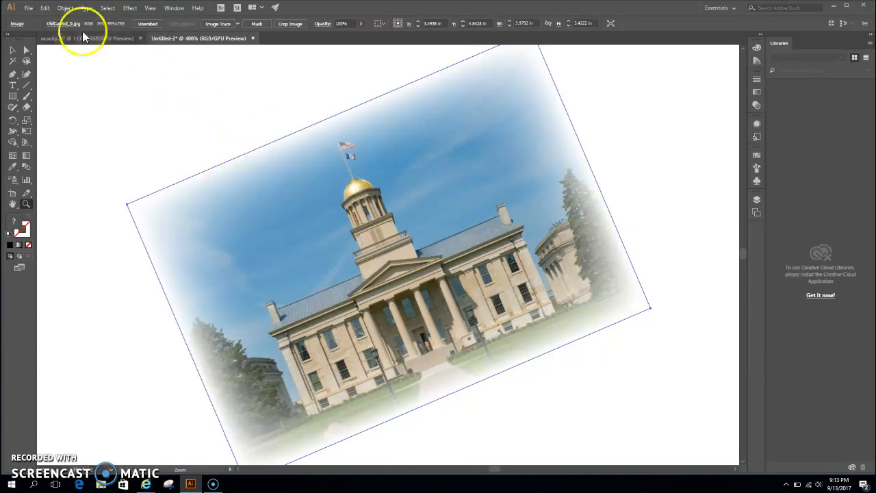
pyautogui.click(130, 8)
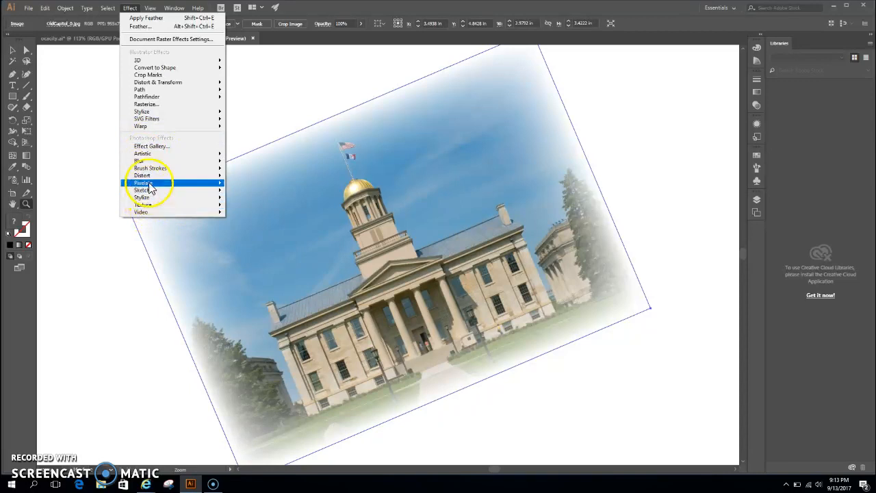
pyautogui.moveTo(150, 184)
pyautogui.moveTo(155, 202)
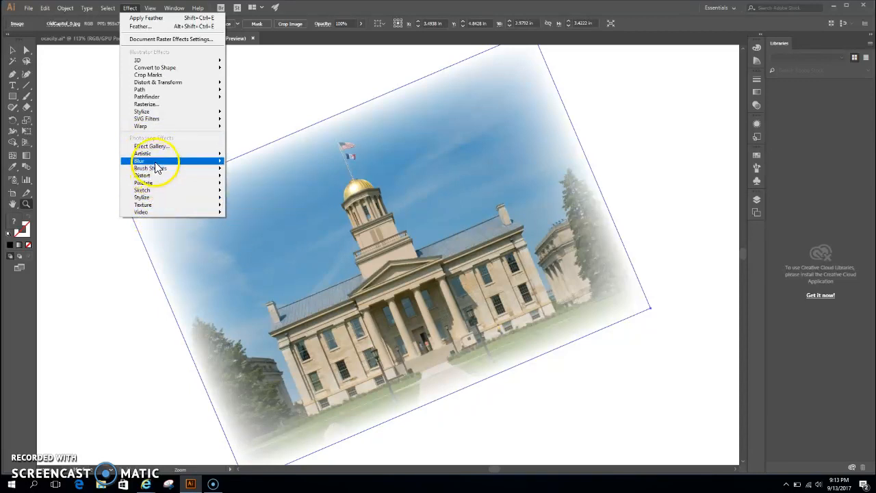
pyautogui.moveTo(157, 156)
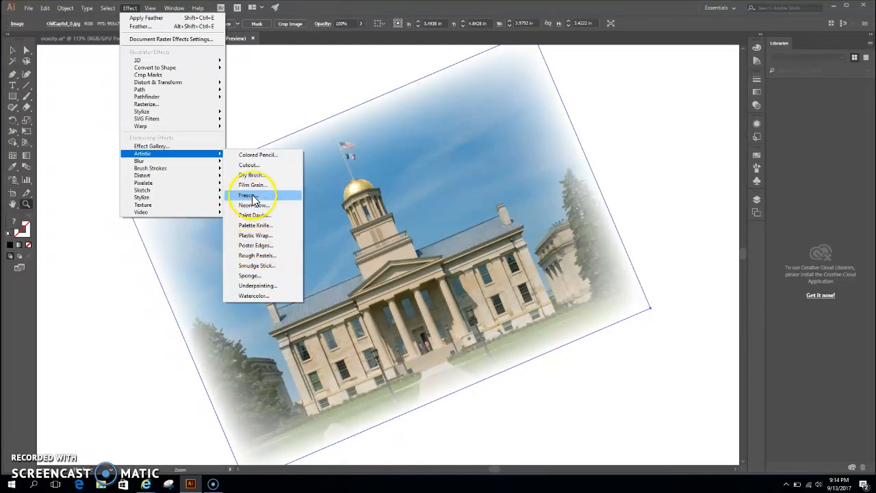
pyautogui.click(252, 259)
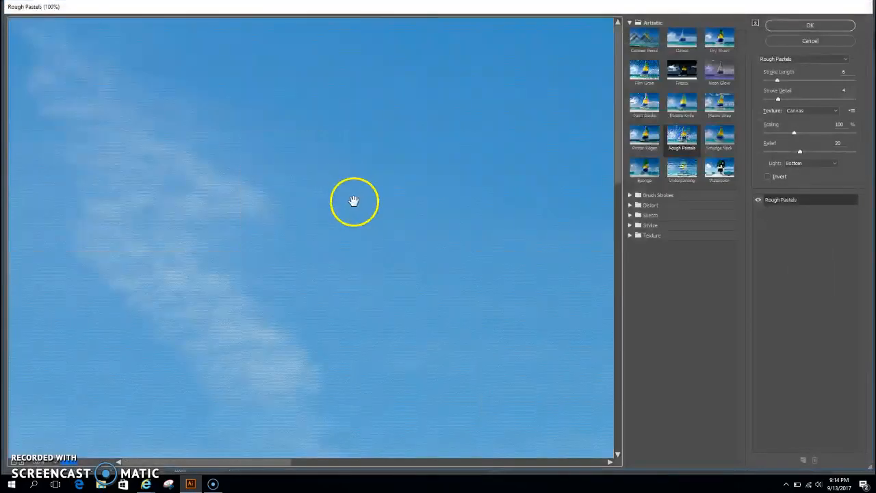
pyautogui.moveTo(250, 465); pyautogui.dragTo(342, 452)
pyautogui.moveTo(619, 136); pyautogui.dragTo(600, 324)
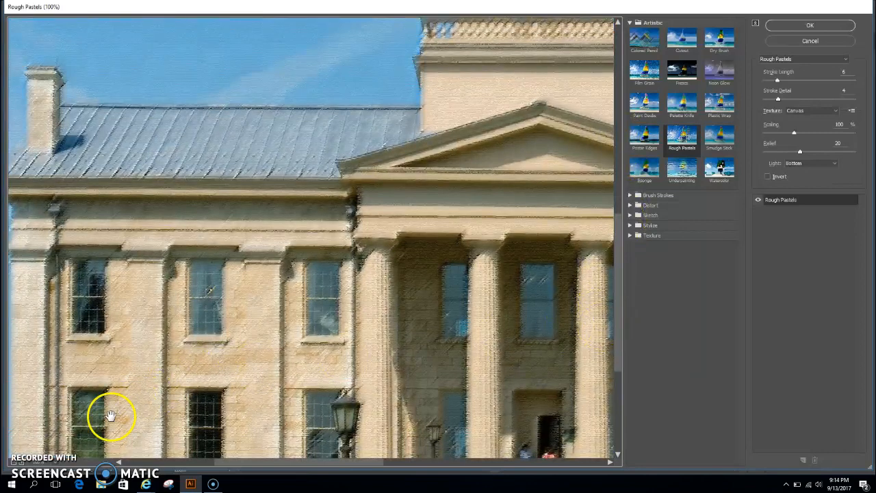
pyautogui.click(58, 465)
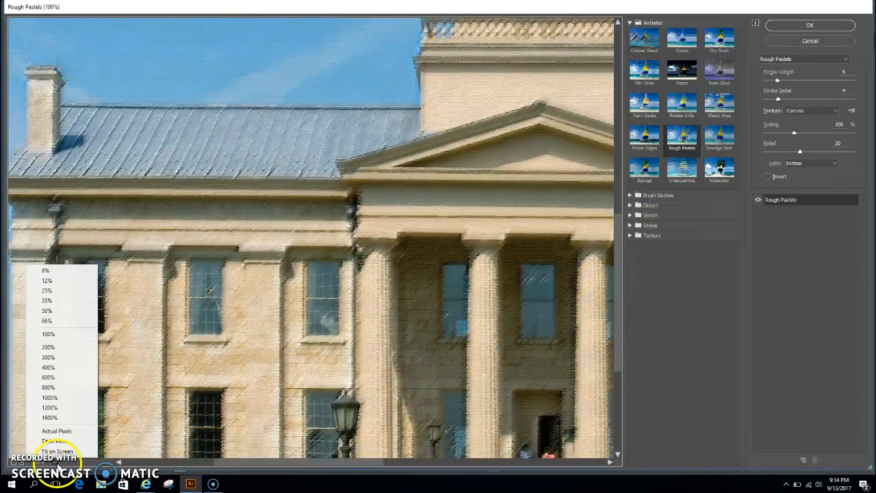
pyautogui.click(72, 310)
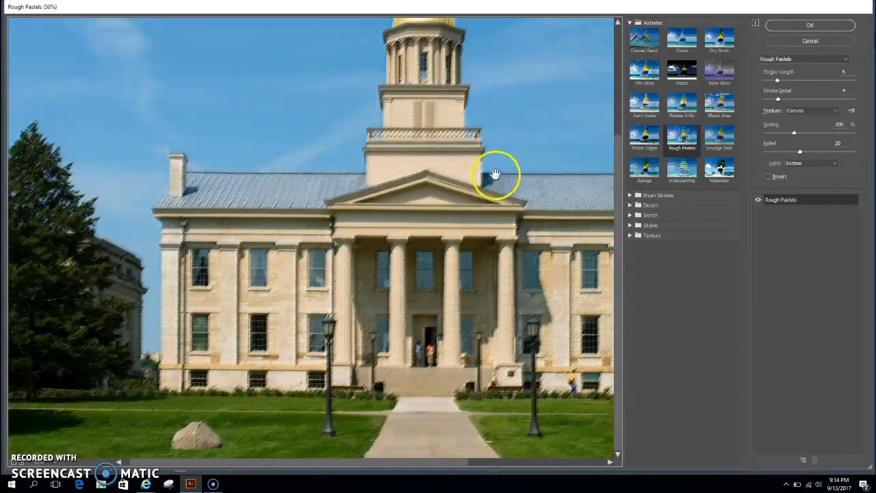
# - Try the Palette Knife, Poster Edges and Film Grain effects on the picture, setting the film grain to 6
pyautogui.click(681, 104)
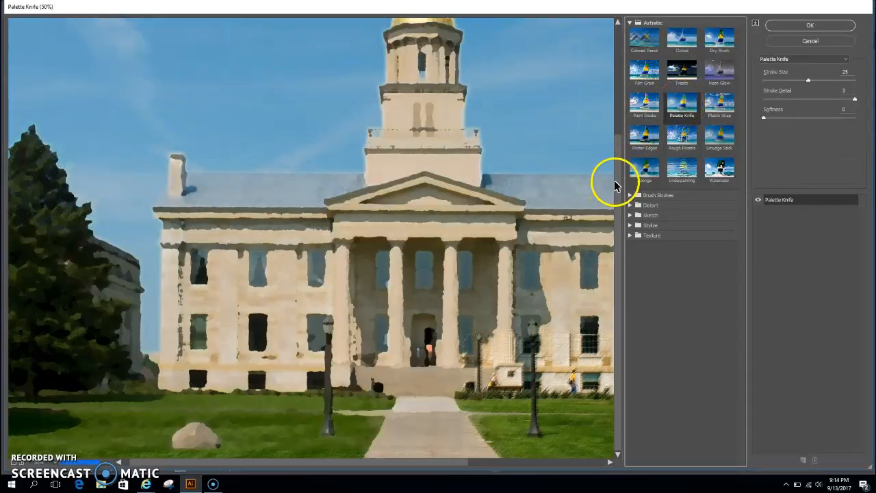
pyautogui.click(645, 134)
pyautogui.click(642, 85)
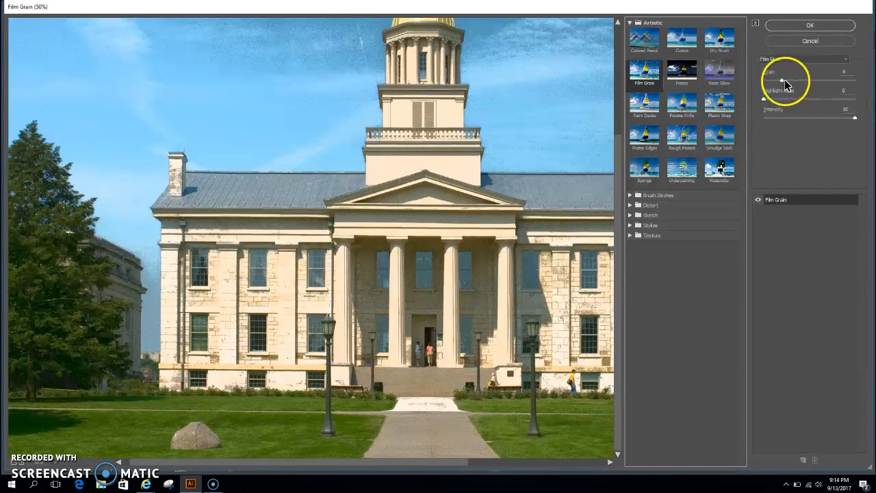
pyautogui.moveTo(781, 79); pyautogui.dragTo(798, 79)
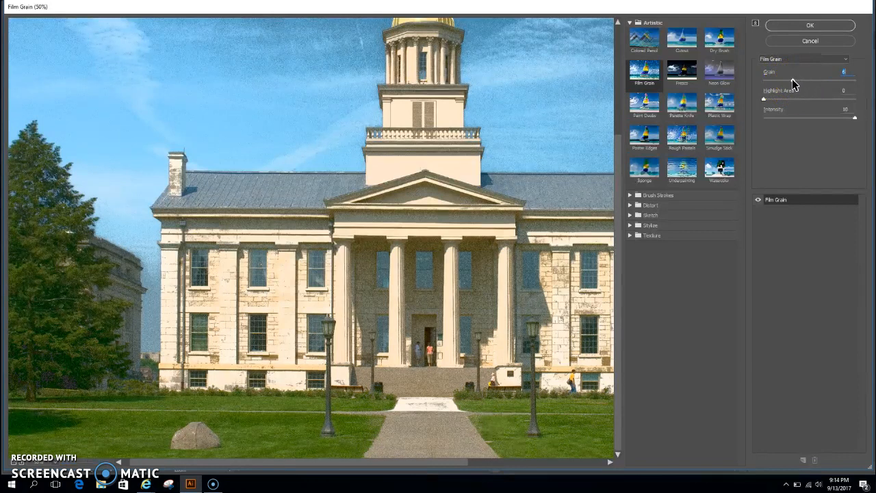
pyautogui.moveTo(763, 97)
pyautogui.mouseDown()
pyautogui.moveTo(777, 97)
pyautogui.moveTo(764, 100)
pyautogui.mouseUp()
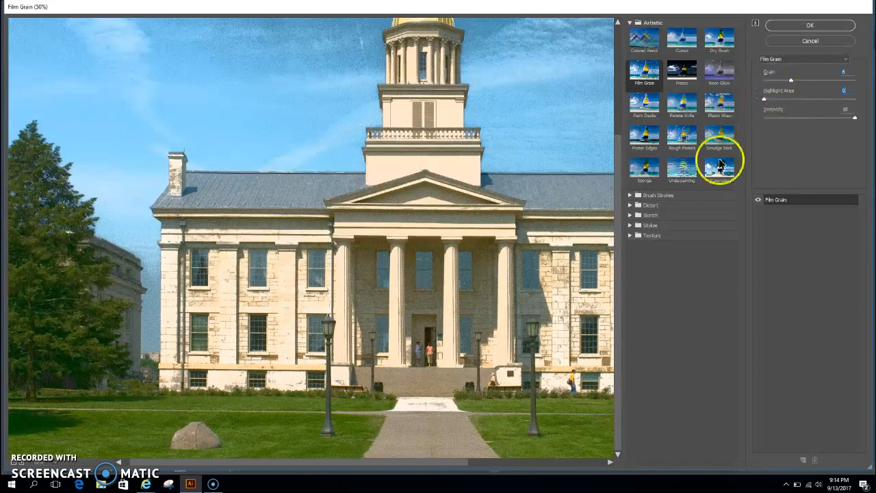
# - Preview Accented Edges from the Brush Strokes effects, but apply Crosshatch to the picture with stroke length 9, sharpness 6 and strength 1
pyautogui.click(630, 197)
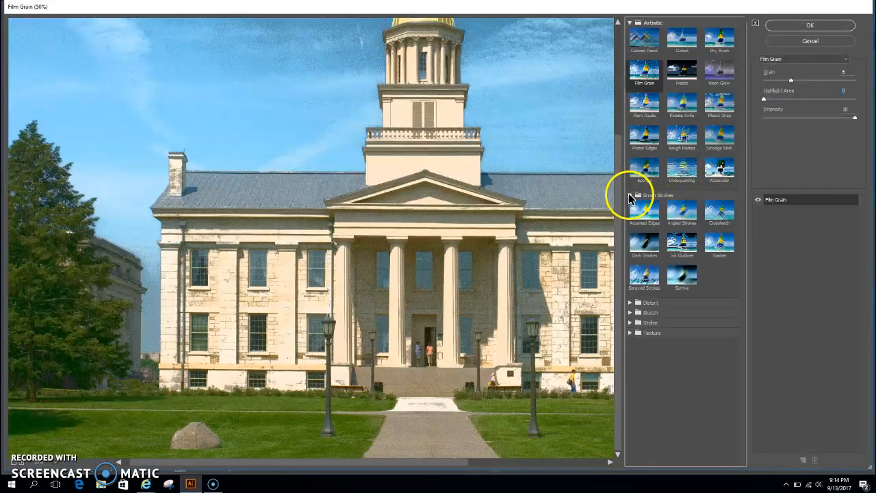
pyautogui.click(643, 213)
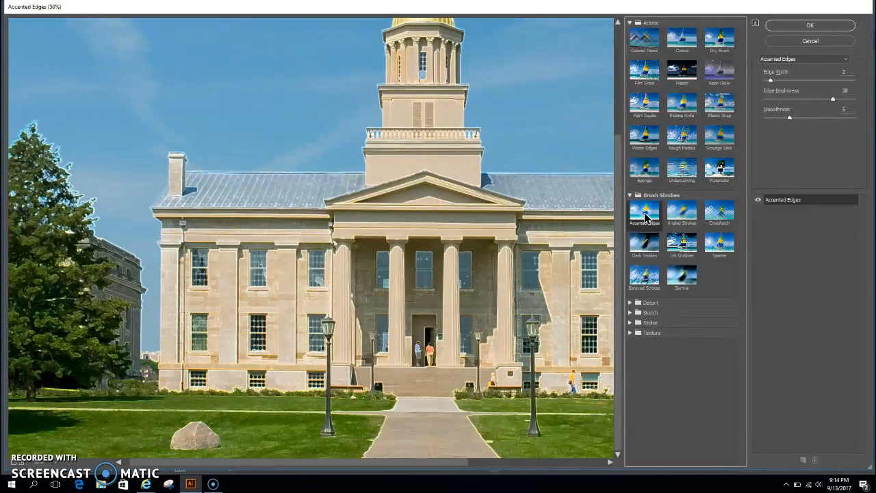
pyautogui.click(712, 214)
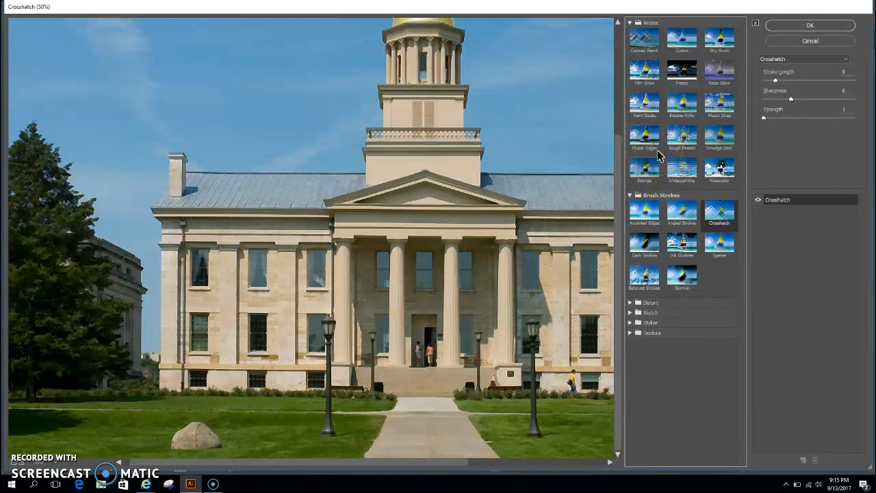
pyautogui.click(680, 146)
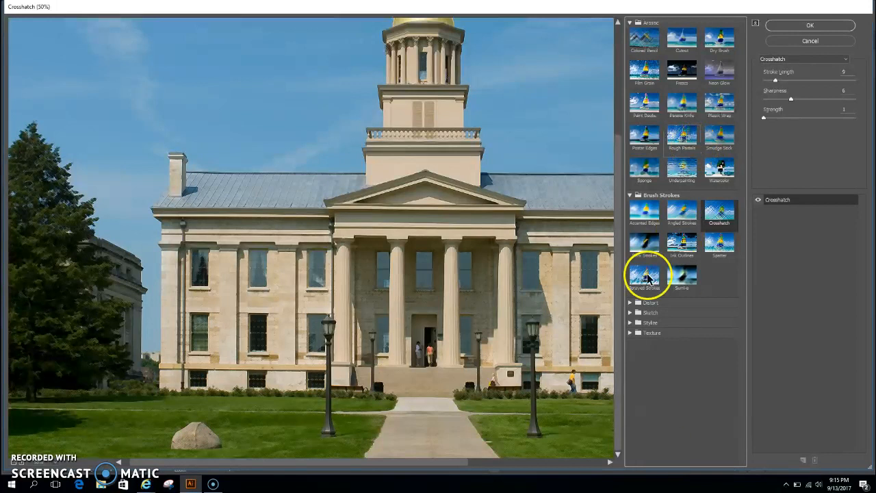
pyautogui.click(809, 26)
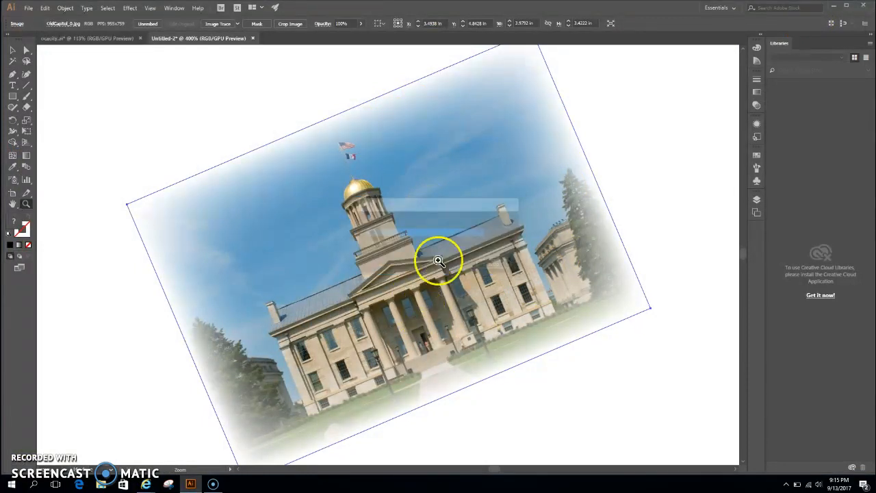
pyautogui.click(402, 255)
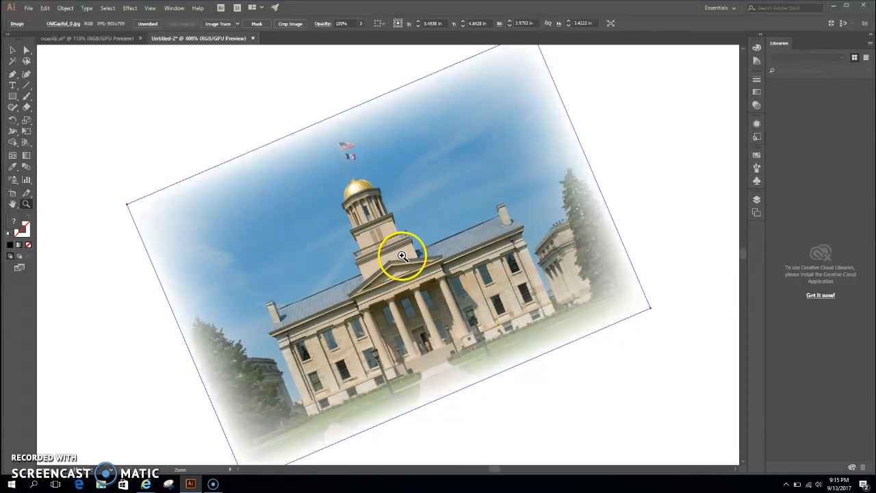
# - Start a Drop Shadow from the Illustrator Stylize effects on the picture and set its colour to yellow E3ED1B
pyautogui.click(126, 10)
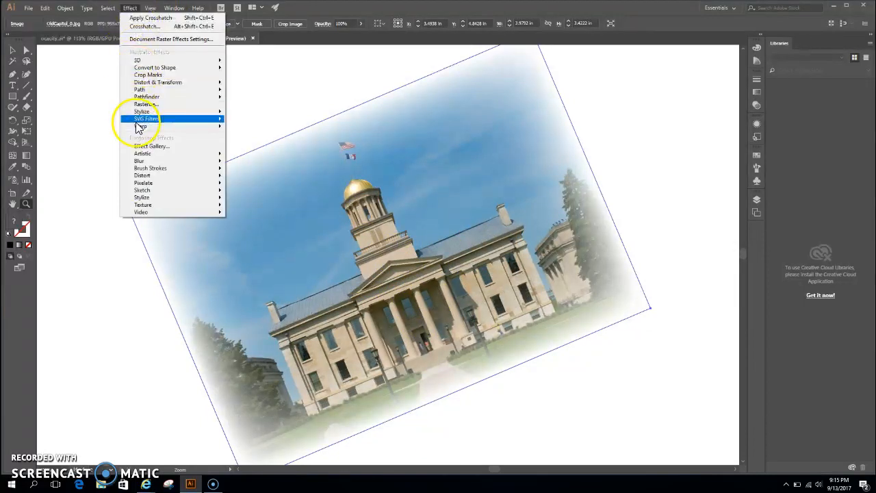
pyautogui.moveTo(221, 115)
pyautogui.click(250, 117)
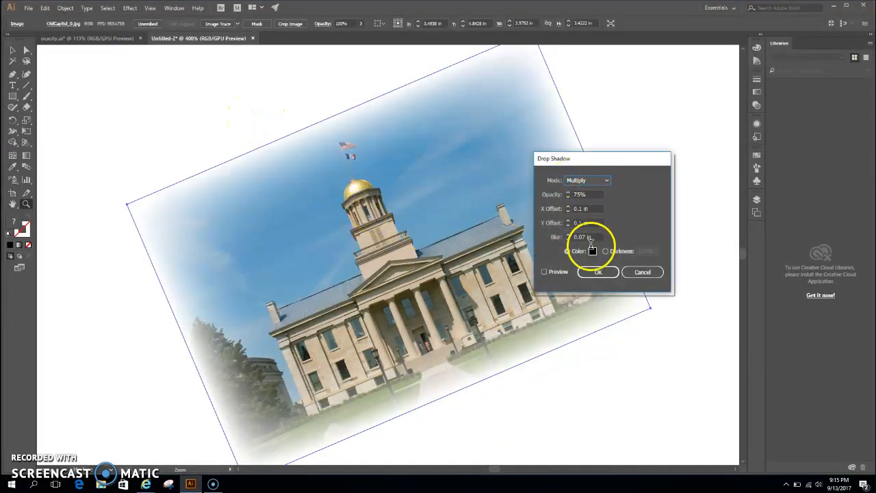
pyautogui.click(591, 252)
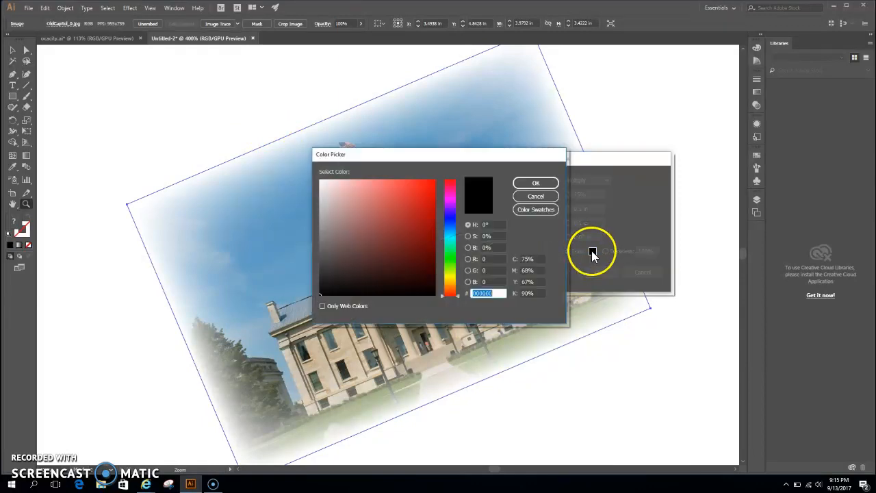
pyautogui.click(452, 275)
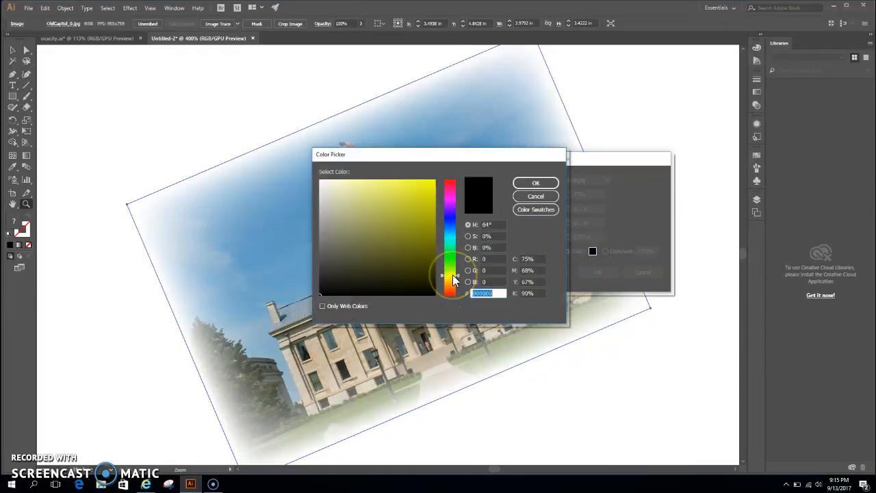
pyautogui.click(423, 186)
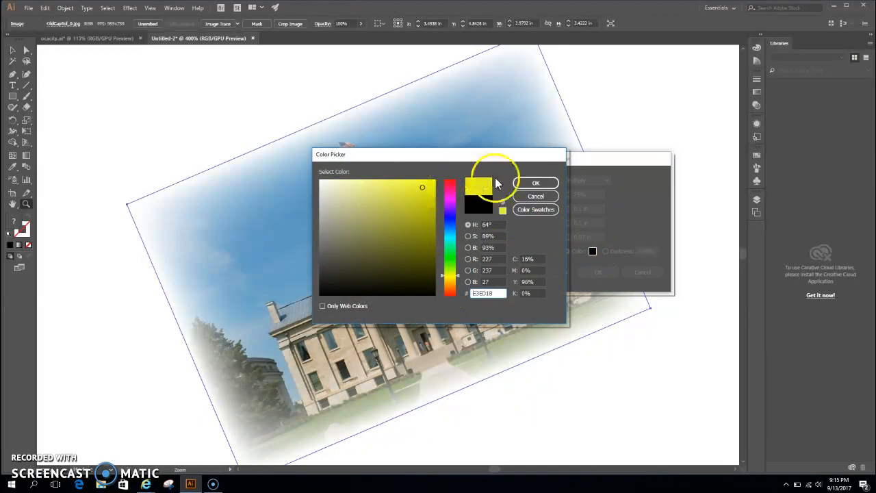
pyautogui.click(534, 182)
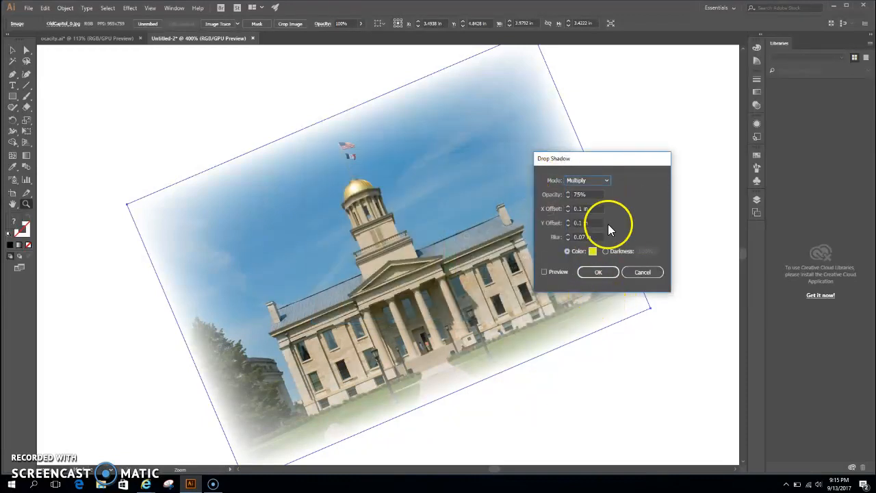
# - Preview the yellow drop shadow on the picture and move the settings dialog clear of the artwork
pyautogui.click(544, 273)
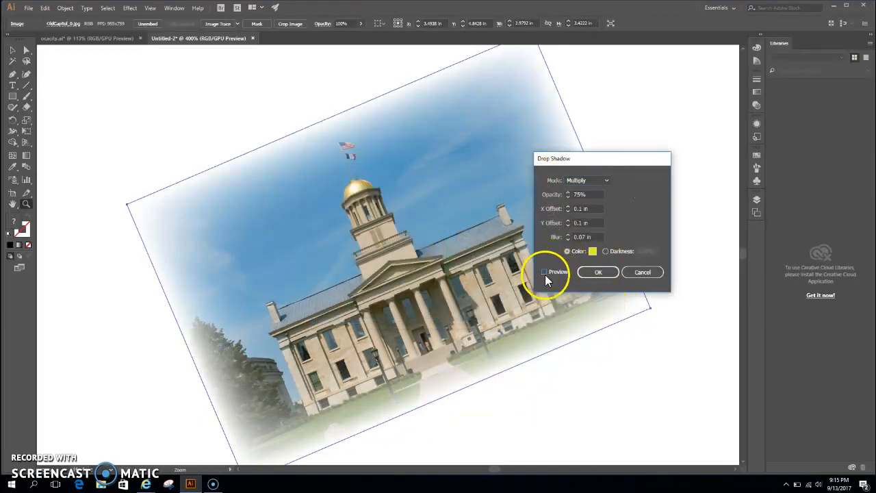
pyautogui.click(544, 272)
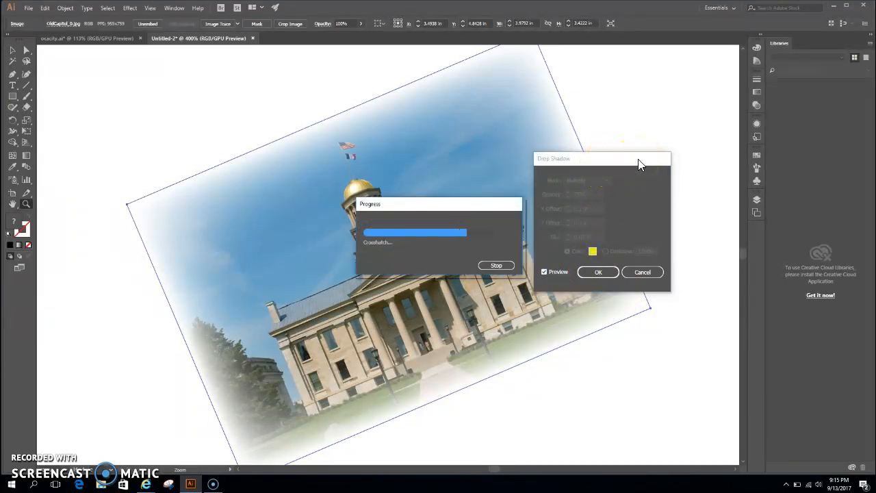
pyautogui.moveTo(611, 157); pyautogui.dragTo(691, 145)
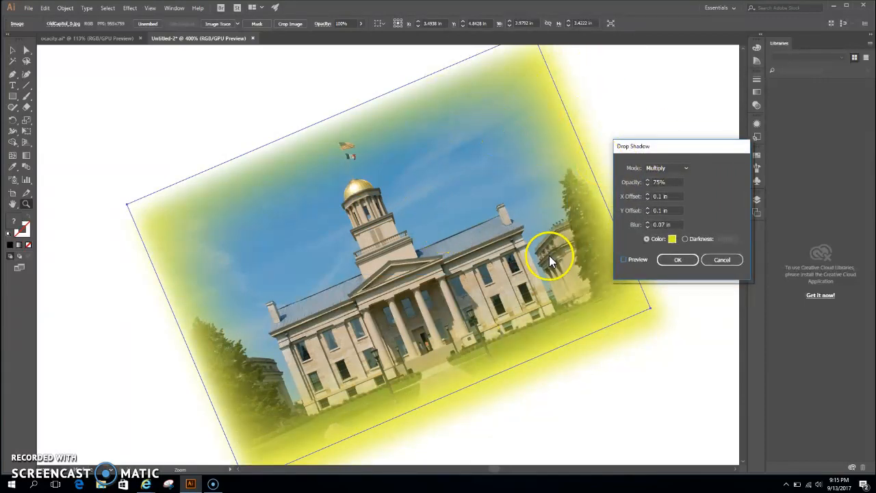
# - Set the drop shadow's opacity to 66% and its mode to Soft Light, and apply it to the building picture
pyautogui.click(648, 182)
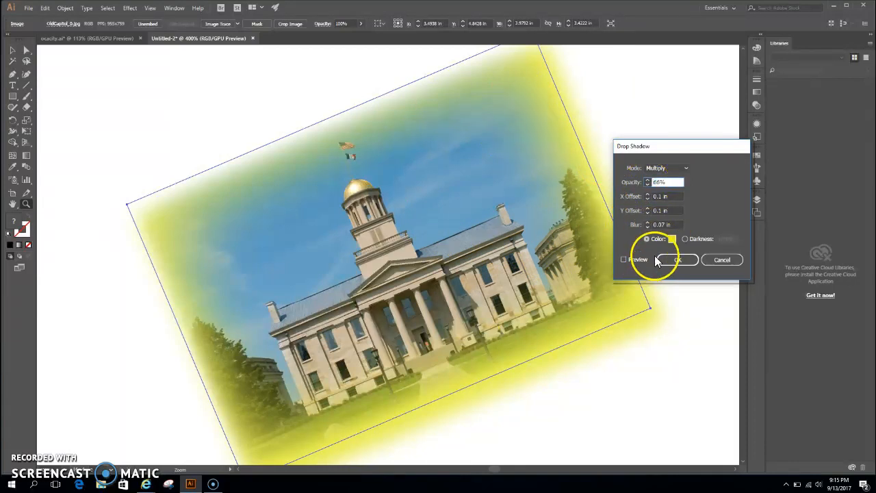
pyautogui.click(686, 169)
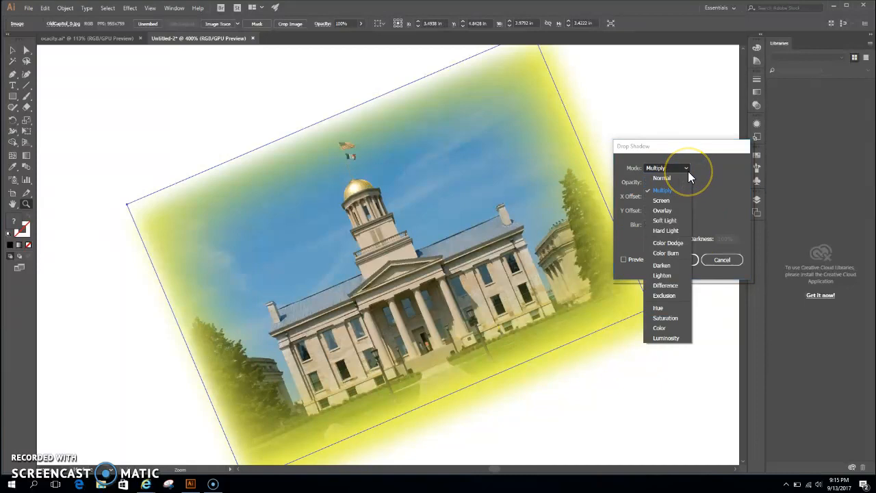
pyautogui.click(671, 220)
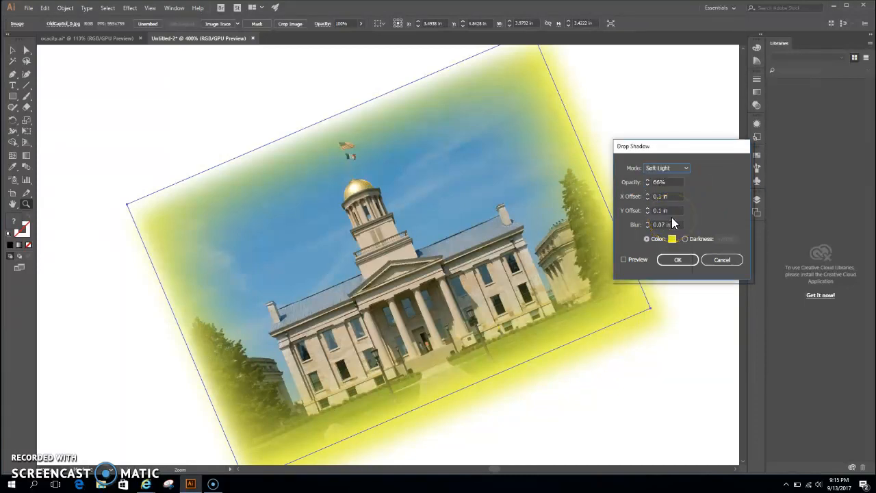
pyautogui.click(624, 260)
pyautogui.click(677, 260)
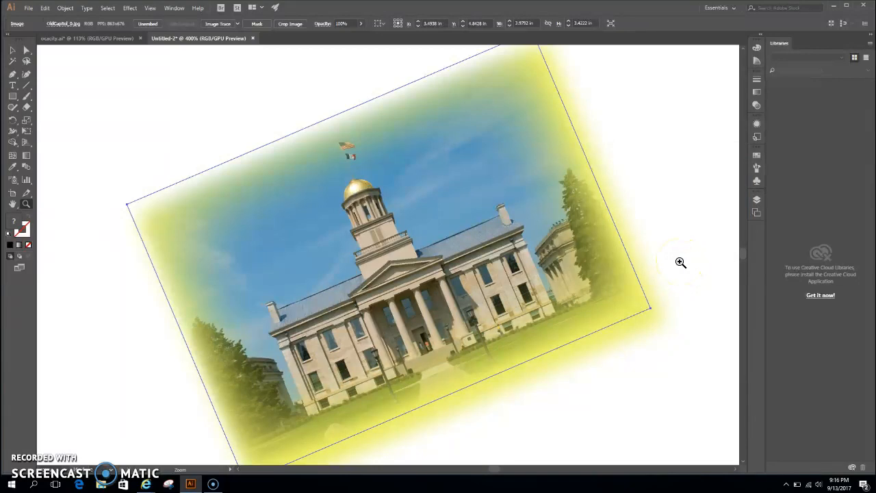
pyautogui.click(135, 10)
pyautogui.moveTo(152, 122)
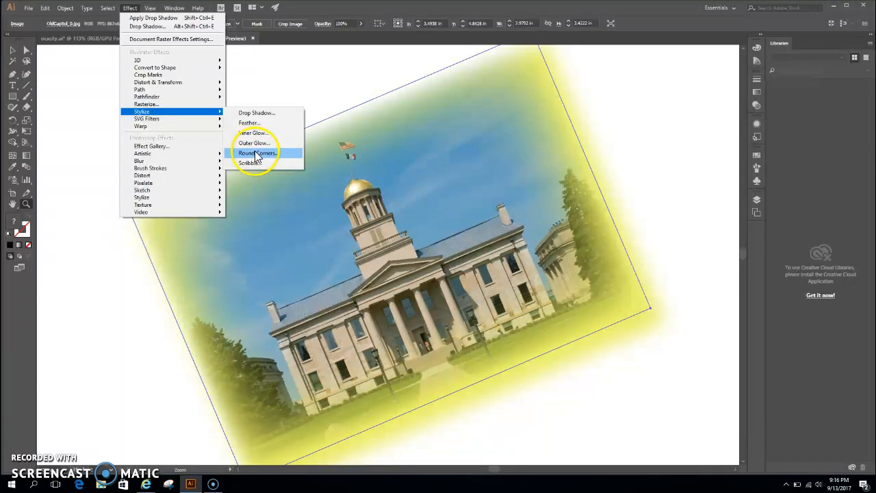
pyautogui.click(298, 102)
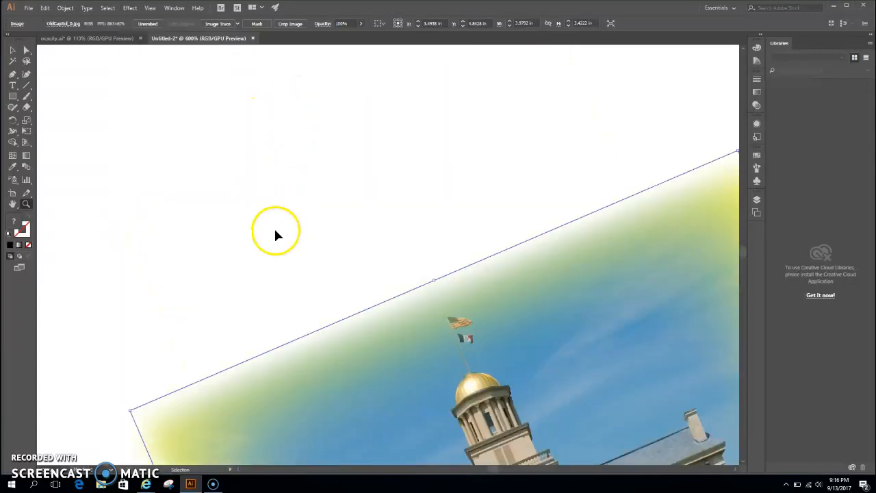
# - Move the building picture from the blank artboard onto the poster, beside the mascot's chest and front leg
pyautogui.hotkey('ctrl', '0')
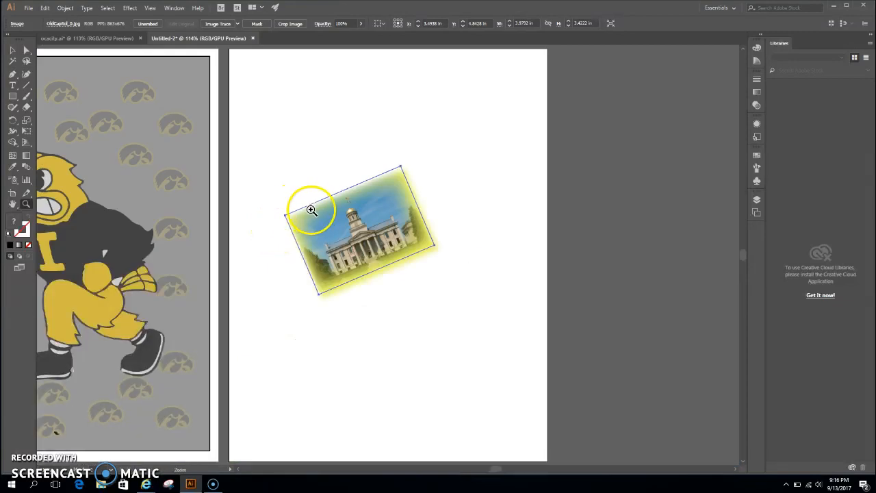
pyautogui.hotkey('ctrl', 'alt', '0')
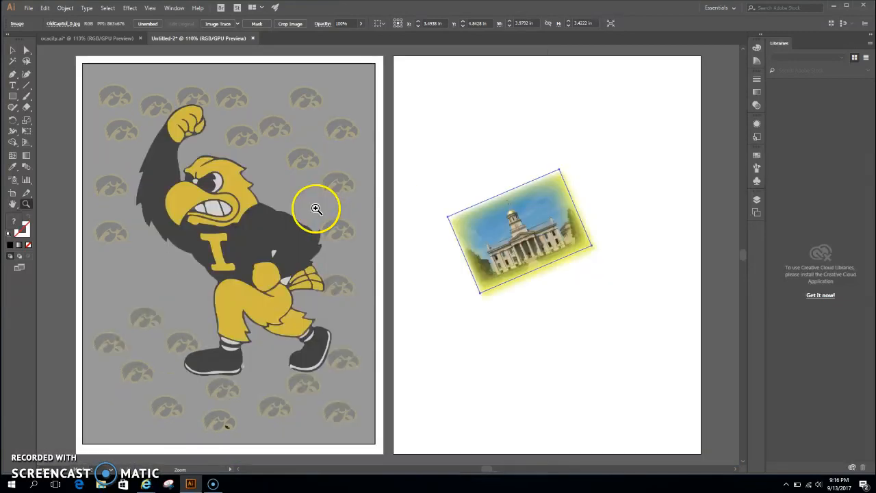
pyautogui.click(12, 50)
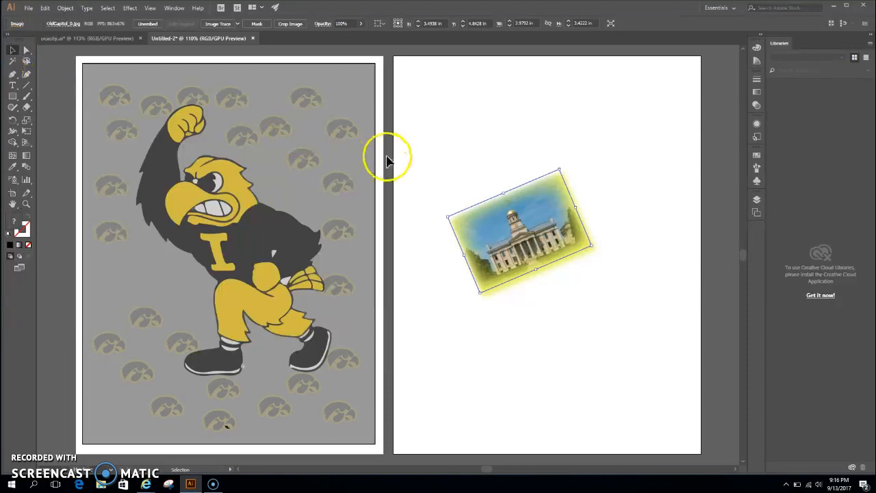
pyautogui.moveTo(513, 231); pyautogui.dragTo(158, 290)
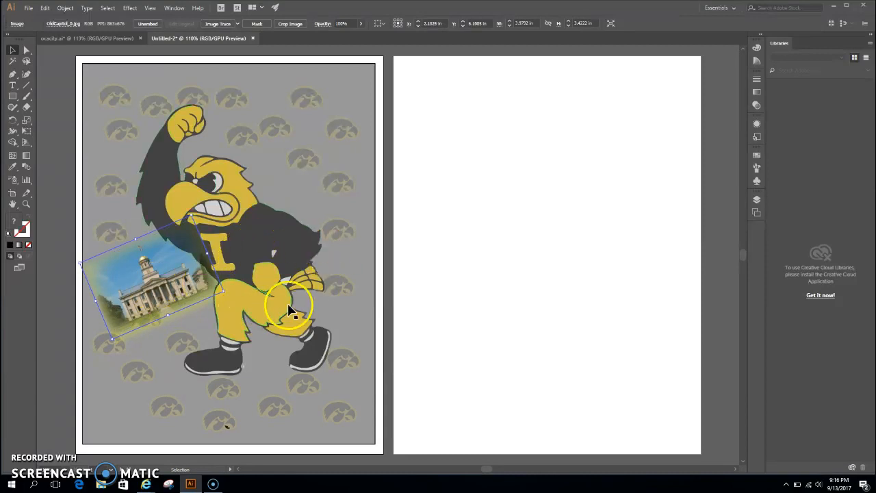
# - Lower the building picture's opacity slightly so the poster shows through it, and deselect the picture
pyautogui.press('z')
pyautogui.click(245, 277)
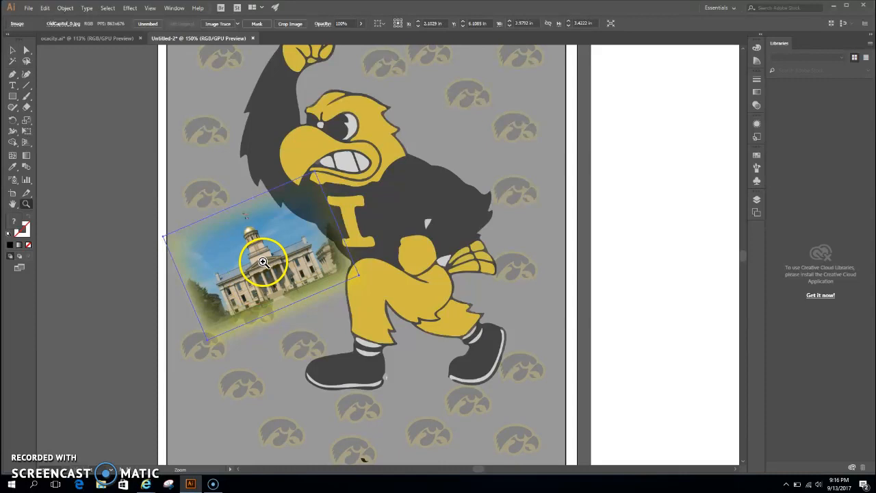
pyautogui.click(12, 50)
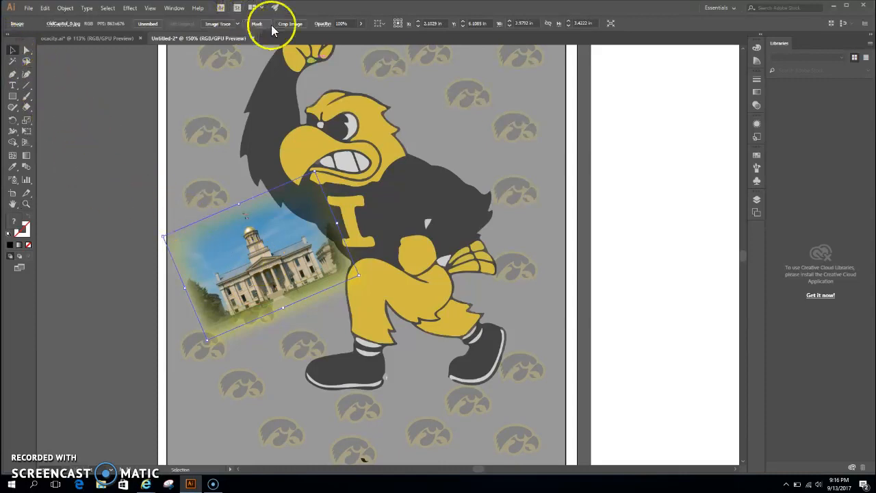
pyautogui.click(360, 26)
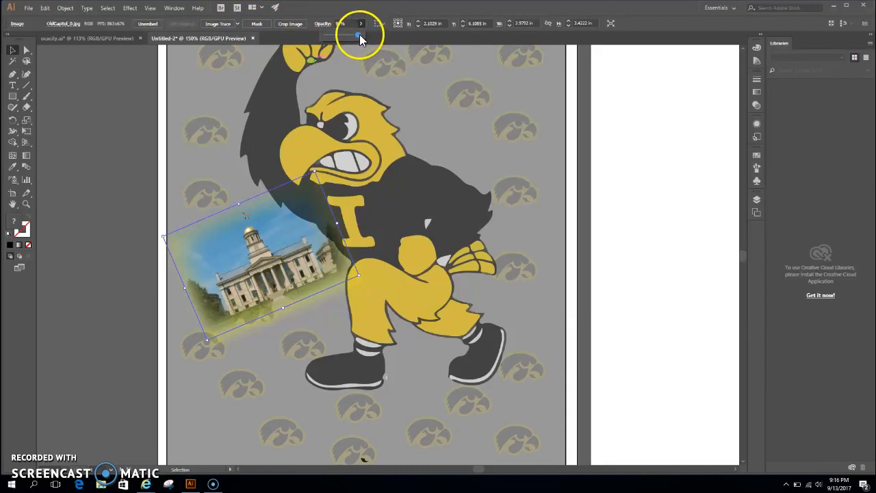
pyautogui.click(353, 36)
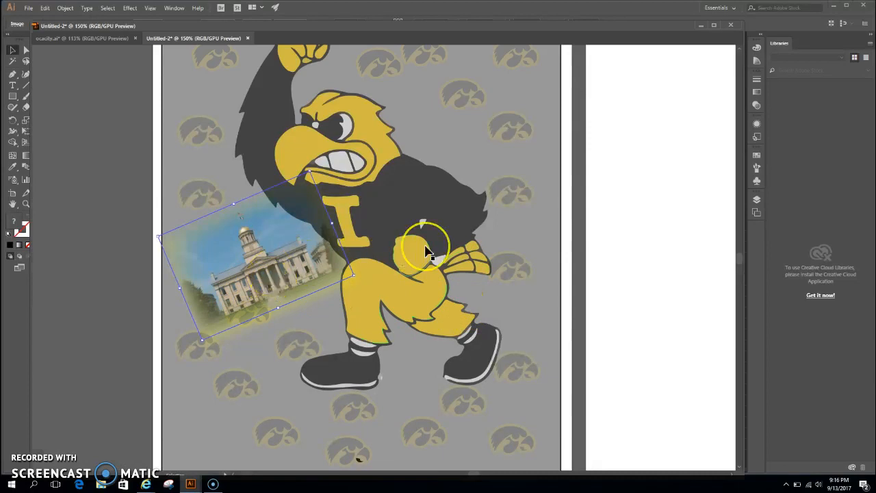
pyautogui.click(250, 240)
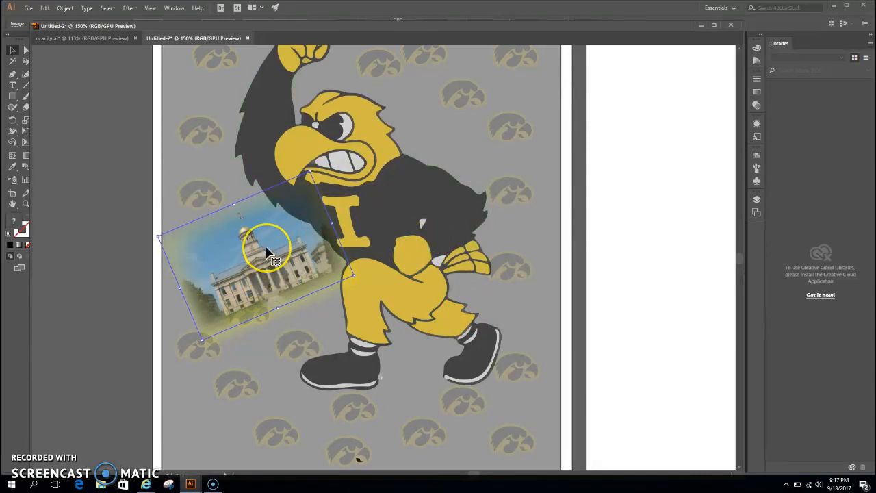
pyautogui.click(687, 193)
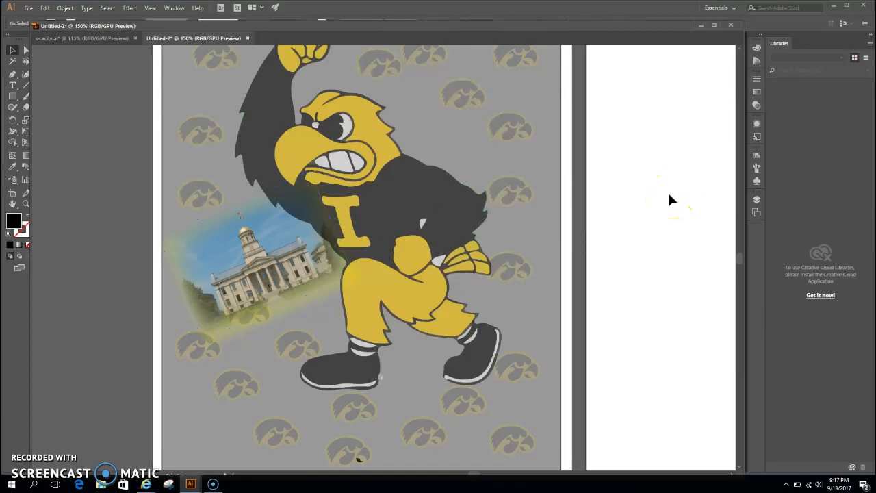
pyautogui.click(573, 273)
# - Dock the floating document window back into the workspace with the upper part of the poster in view
pyautogui.scroll(-1, 470, 267)
pyautogui.scroll(5, 469, 274)
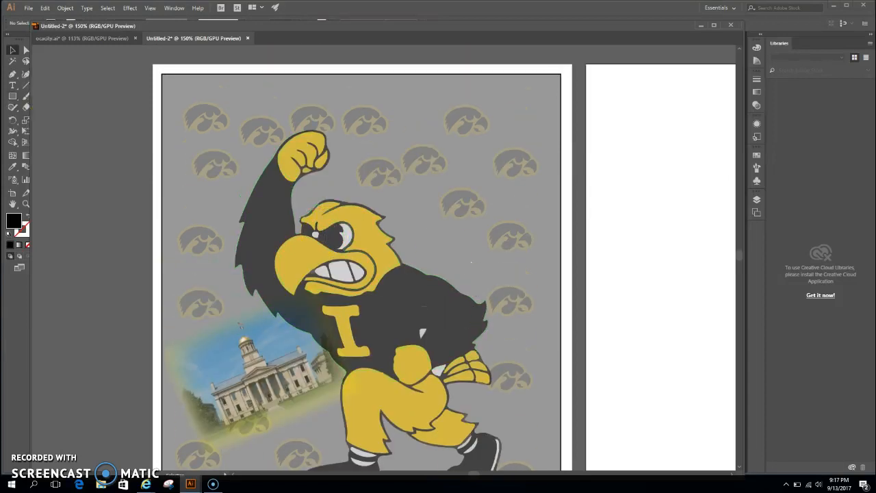
pyautogui.click(13, 85)
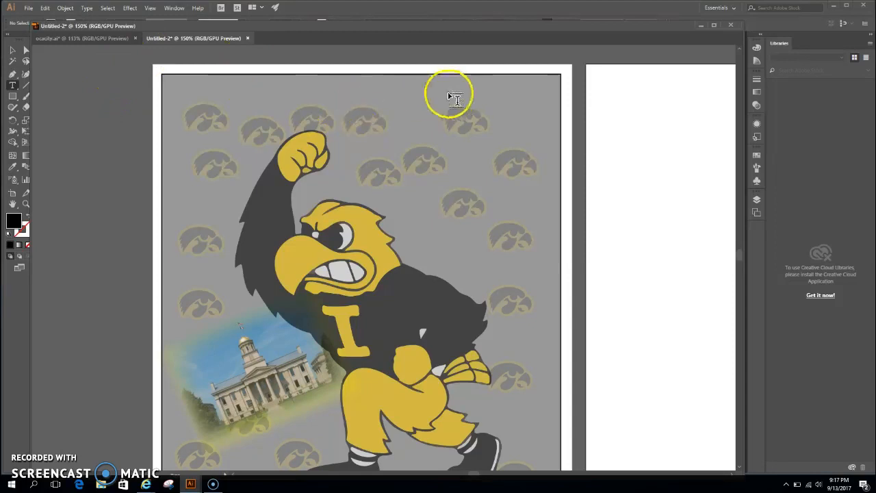
pyautogui.click(714, 26)
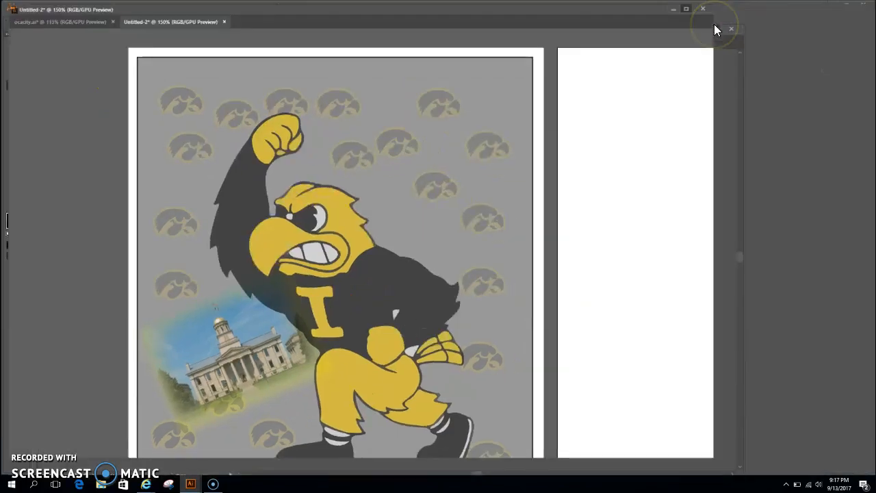
pyautogui.click(848, 6)
pyautogui.moveTo(604, 27)
pyautogui.mouseDown()
pyautogui.moveTo(600, 42)
pyautogui.moveTo(623, 58)
pyautogui.moveTo(595, 37)
pyautogui.mouseUp()
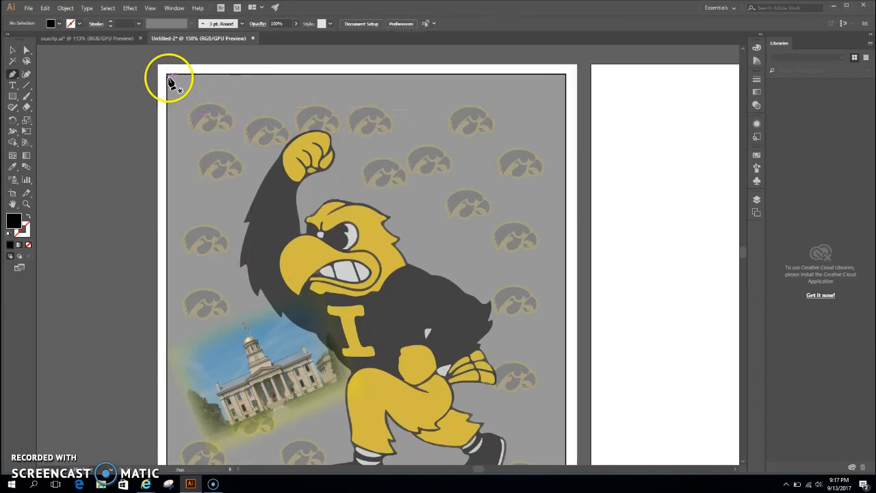
# - Add the text "University" above the mascot's raised fist in Palace Script MT at 72 pt
pyautogui.click(13, 85)
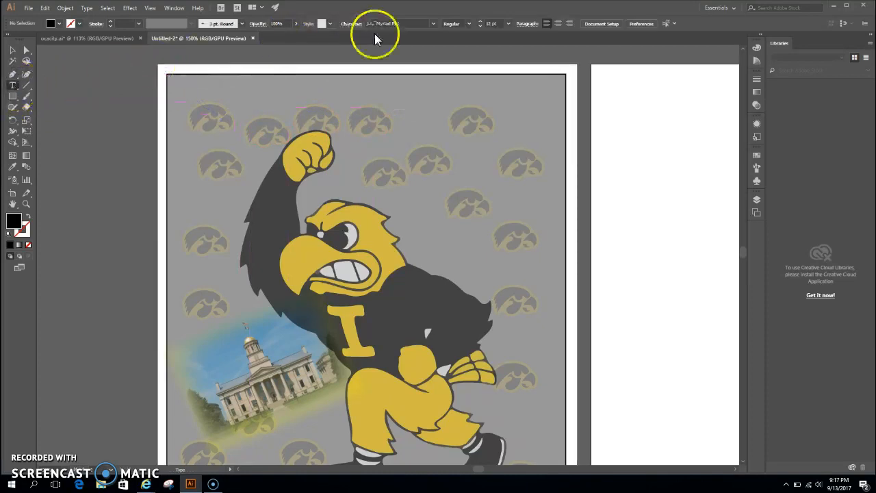
pyautogui.click(432, 24)
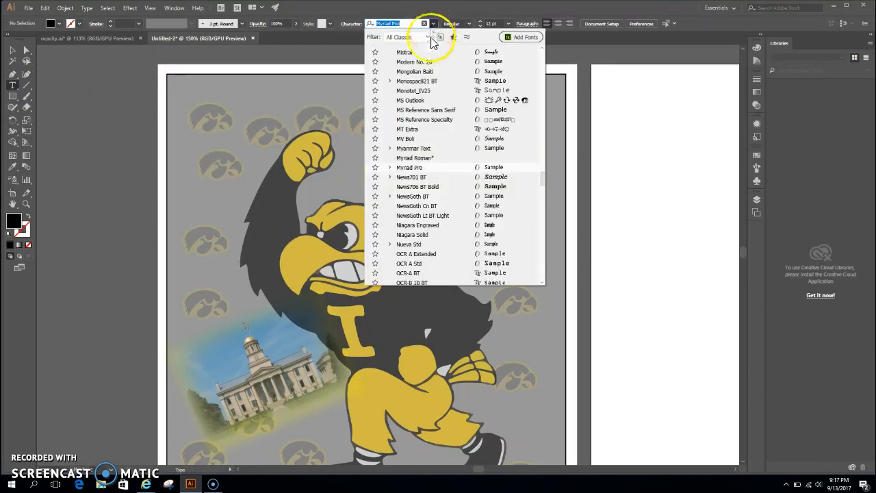
pyautogui.scroll(-2, 418, 164)
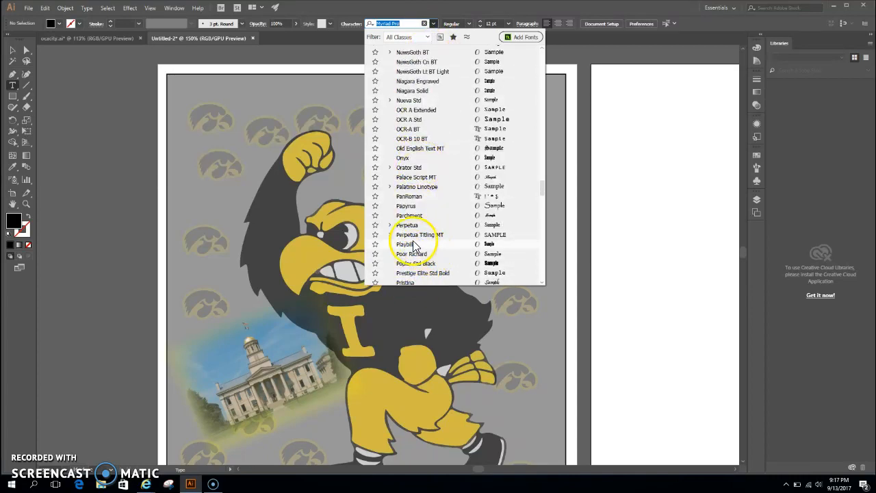
pyautogui.click(416, 177)
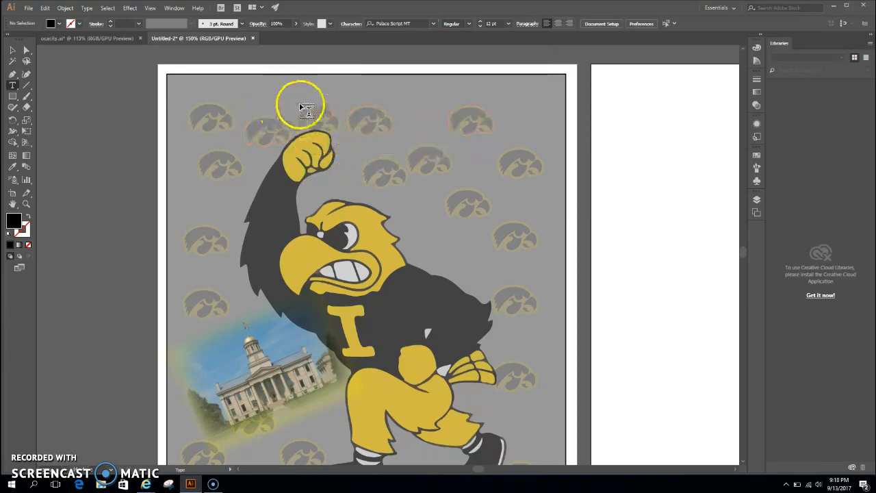
pyautogui.click(508, 24)
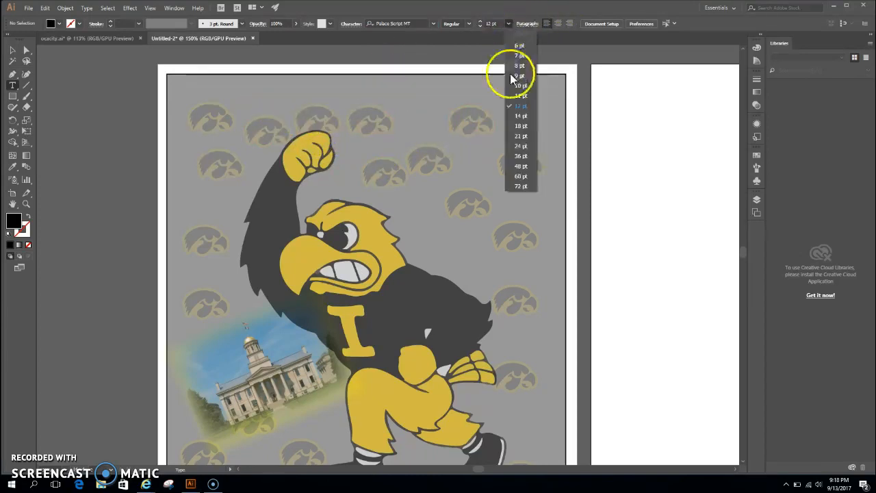
pyautogui.click(521, 186)
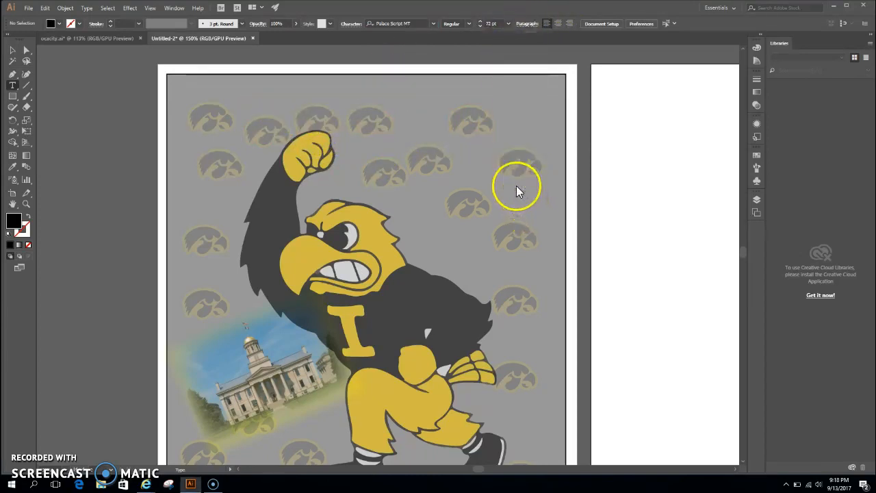
pyautogui.click(244, 108)
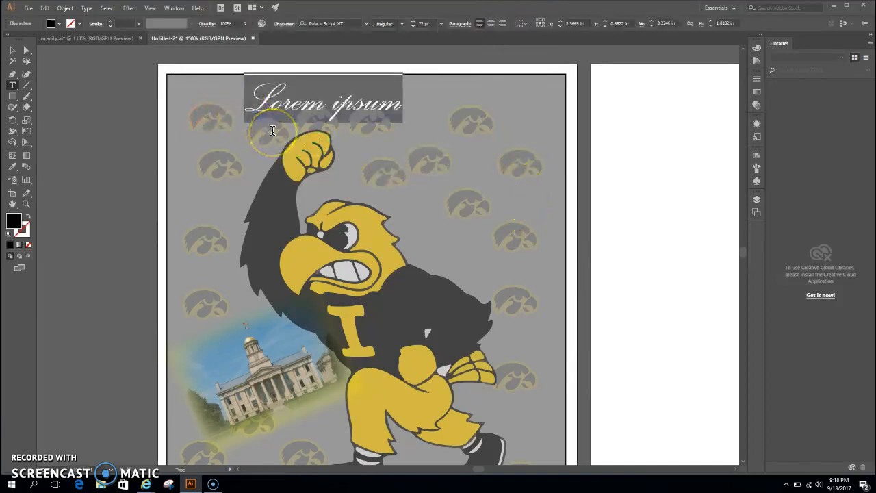
pyautogui.write('University')
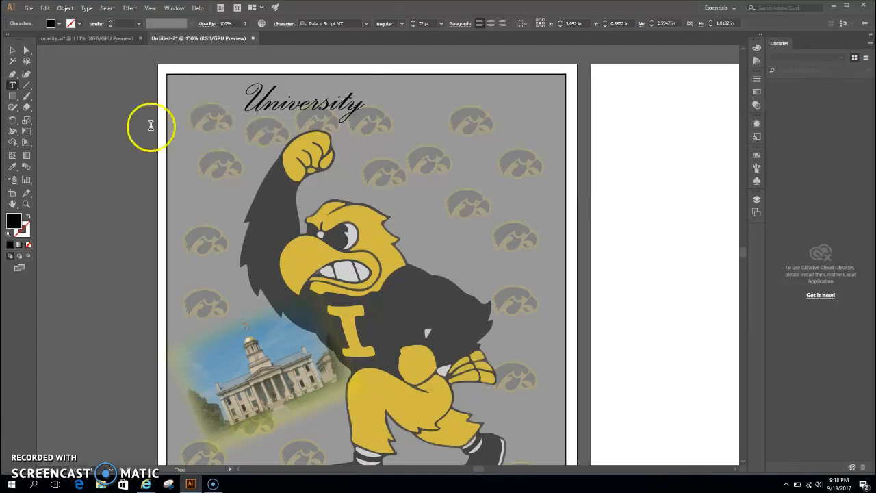
# - Enlarge the "University" text to about 183 pt and position it across the upper part of the poster
pyautogui.click(12, 50)
pyautogui.moveTo(331, 105); pyautogui.dragTo(532, 203)
pyautogui.moveTo(429, 176); pyautogui.dragTo(437, 159)
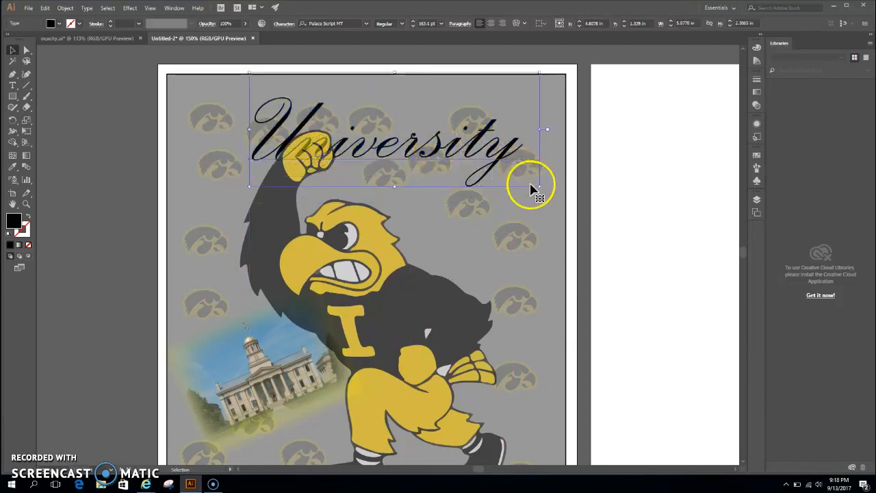
pyautogui.moveTo(539, 186); pyautogui.dragTo(575, 200)
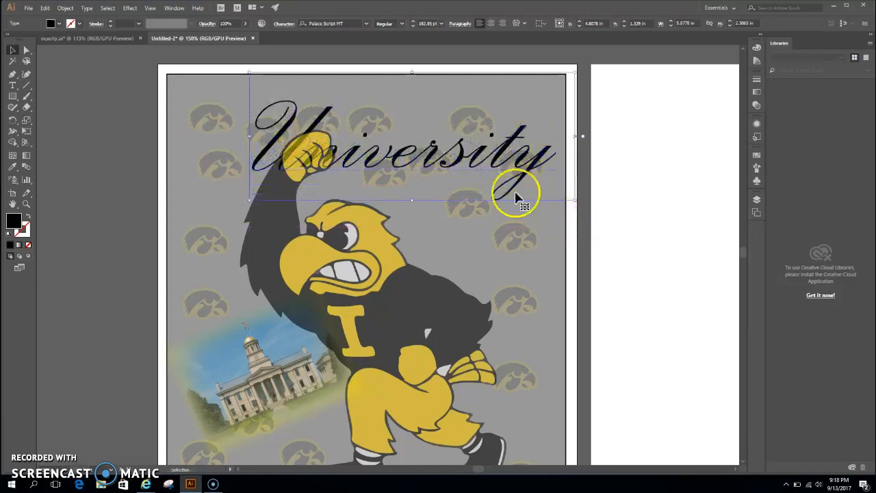
pyautogui.moveTo(466, 157); pyautogui.dragTo(422, 157)
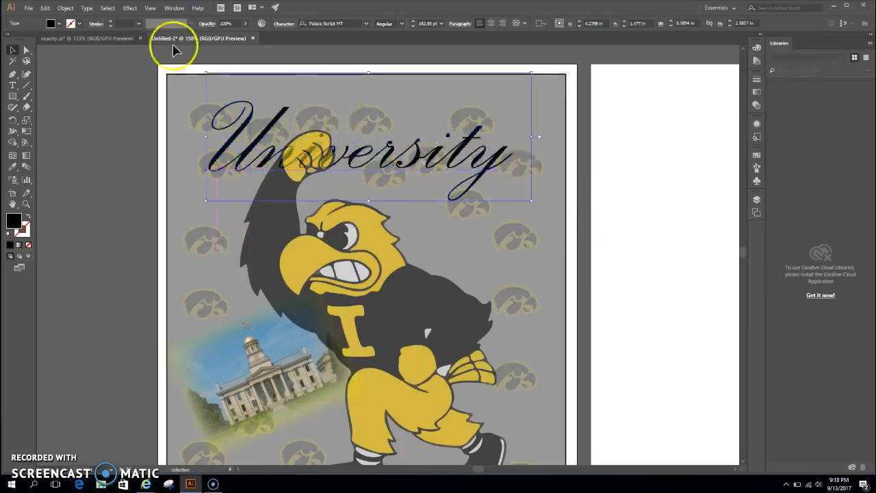
# - Warp the "University" text with the Arc Upper effect at 55% bend and -18% vertical distortion
pyautogui.click(129, 7)
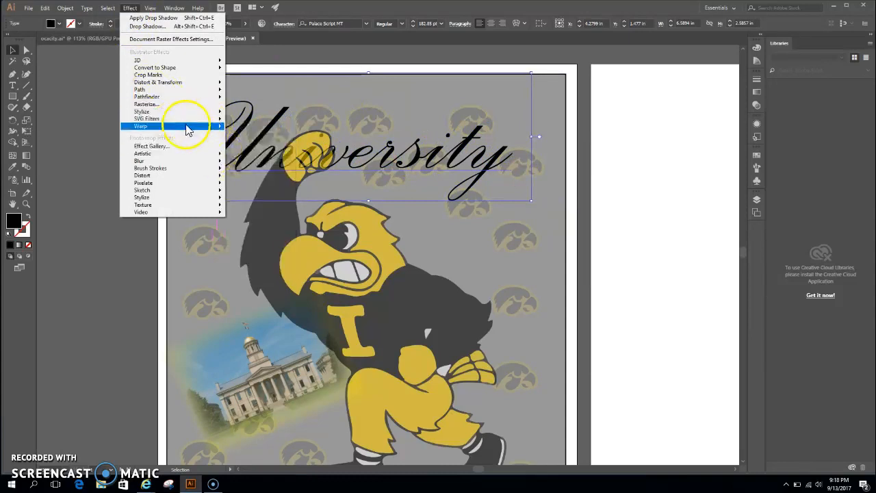
pyautogui.moveTo(188, 130)
pyautogui.click(254, 141)
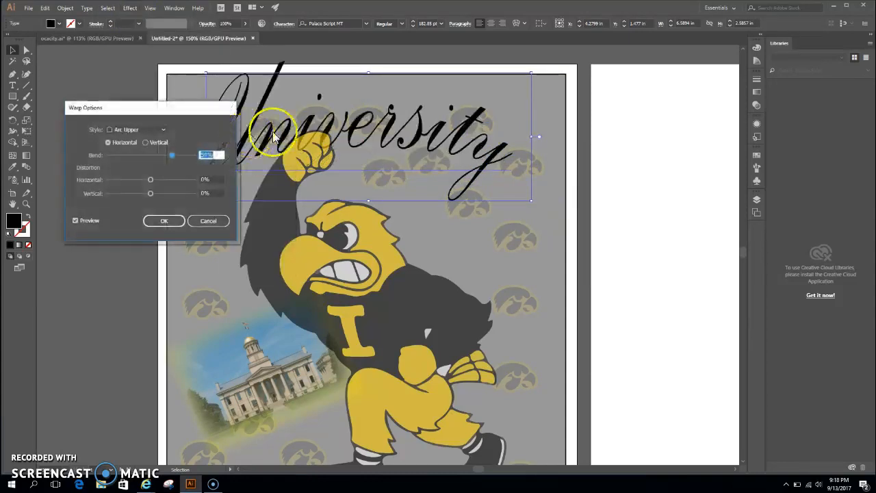
pyautogui.moveTo(147, 109); pyautogui.dragTo(95, 31)
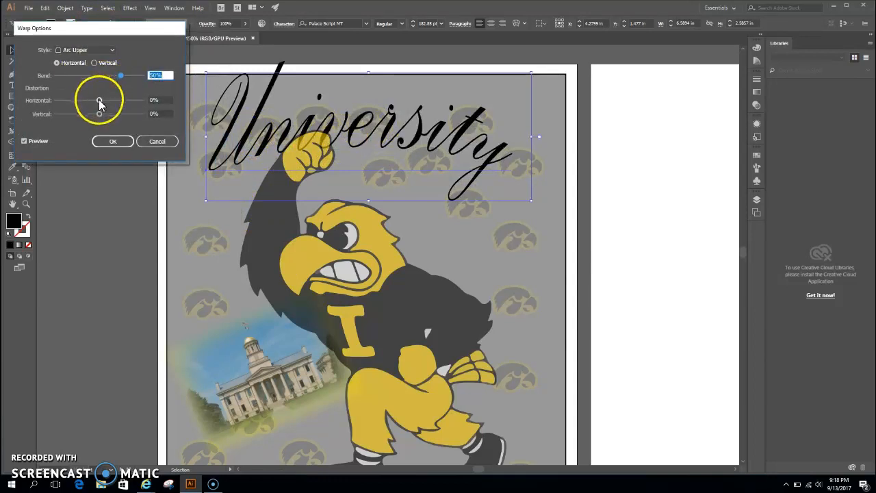
pyautogui.moveTo(120, 76); pyautogui.dragTo(123, 77)
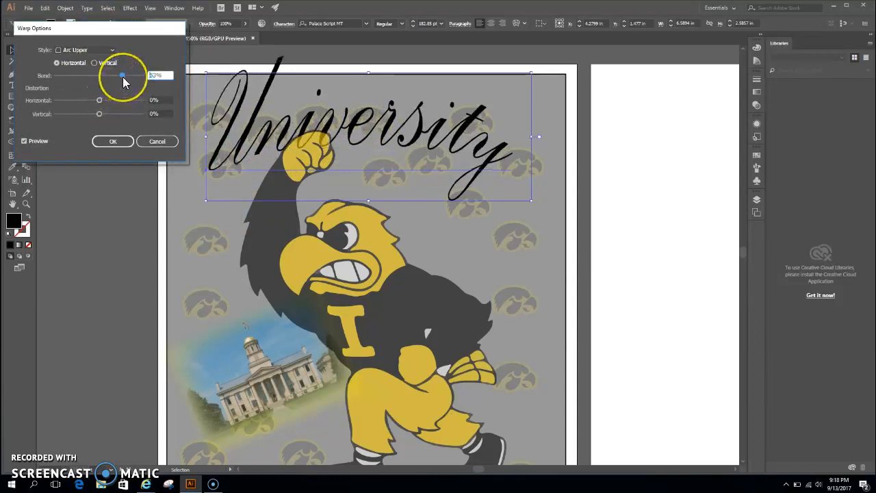
pyautogui.moveTo(99, 114)
pyautogui.mouseDown()
pyautogui.moveTo(108, 114)
pyautogui.moveTo(90, 112)
pyautogui.mouseUp()
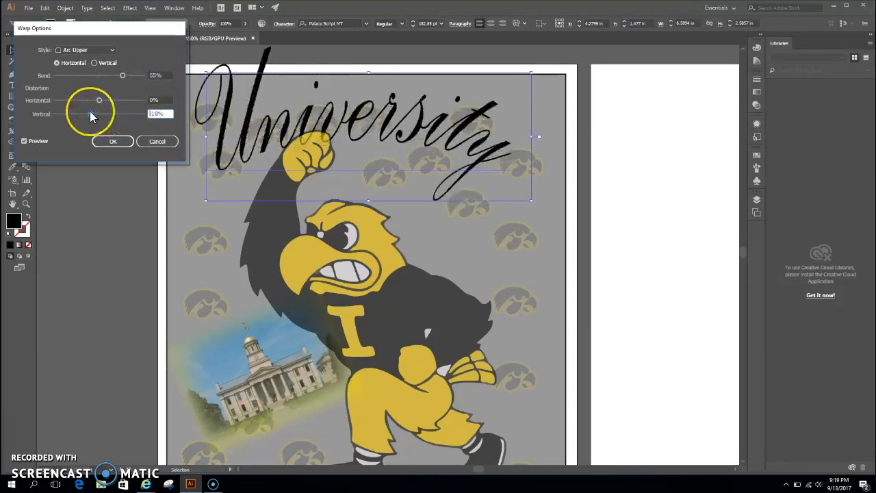
pyautogui.click(111, 141)
# - Rotate the "University" text so it slopes upward to the right and reposition it across the poster's upper edge
pyautogui.moveTo(417, 135); pyautogui.dragTo(424, 186)
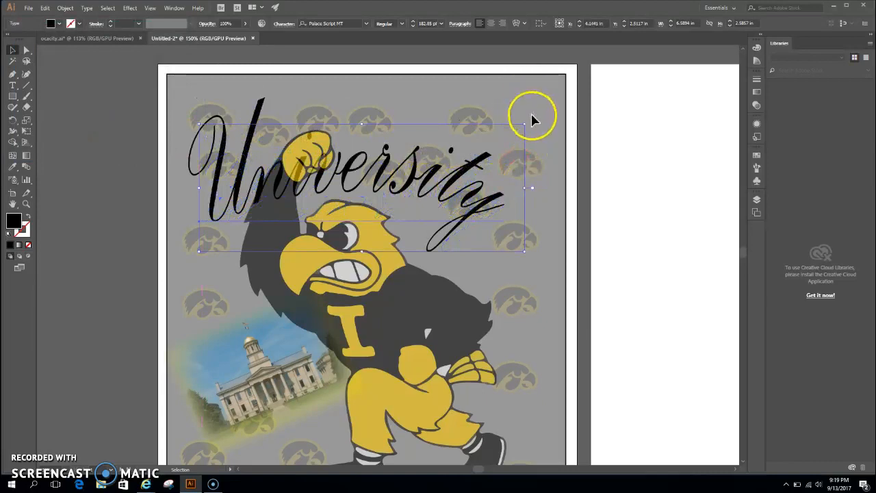
pyautogui.moveTo(531, 121); pyautogui.dragTo(482, 89)
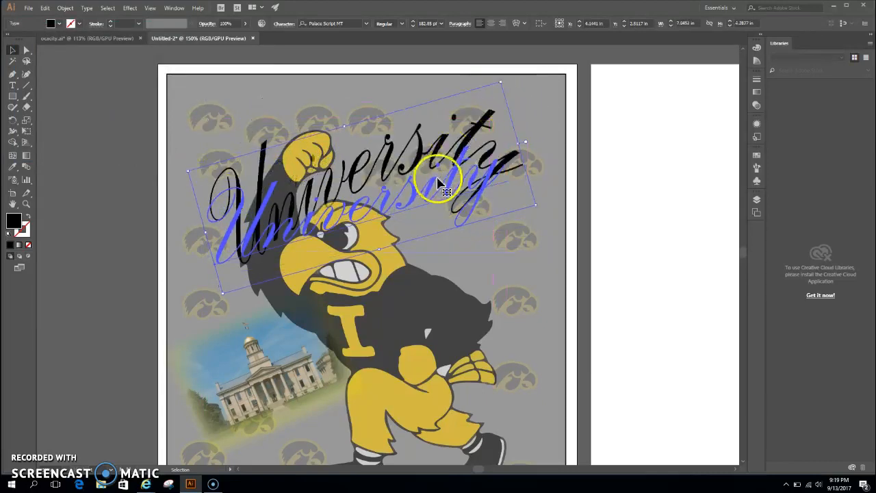
pyautogui.moveTo(381, 173); pyautogui.dragTo(372, 132)
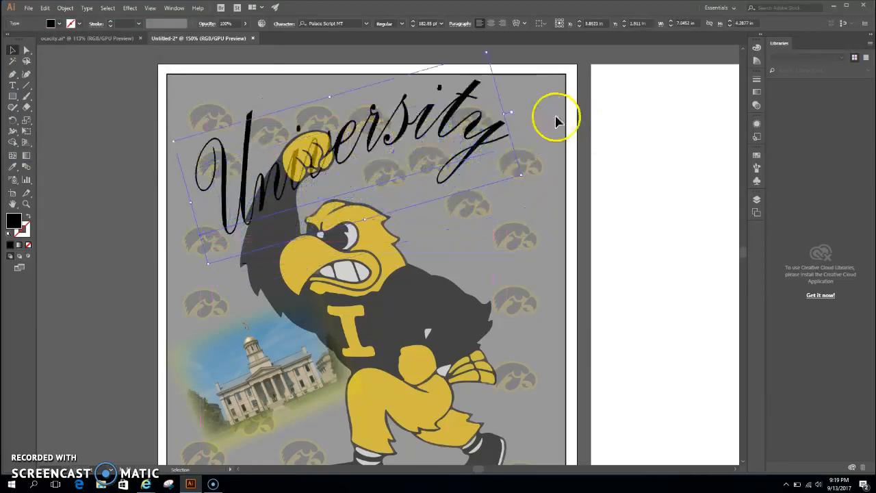
pyautogui.click(534, 116)
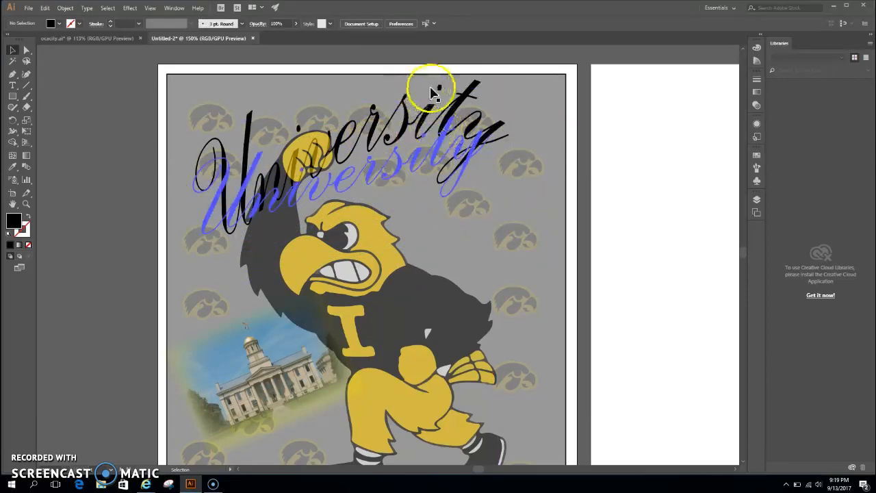
# - Try a yellow outline on the "University" text, settle on white, and set the stroke weight to 2 pt
pyautogui.click(409, 123)
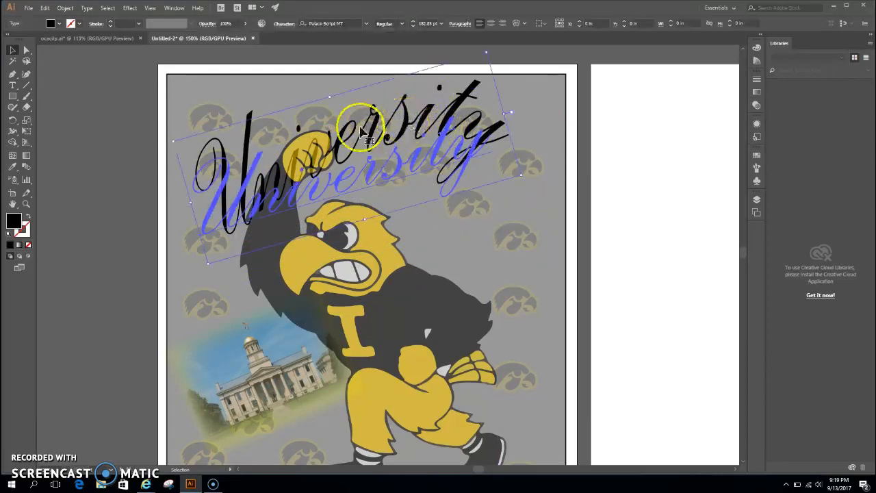
pyautogui.click(79, 25)
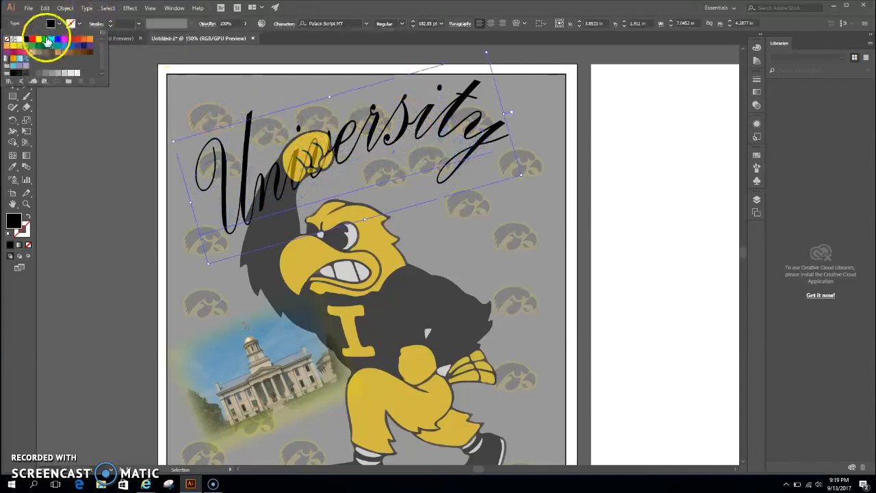
pyautogui.click(38, 43)
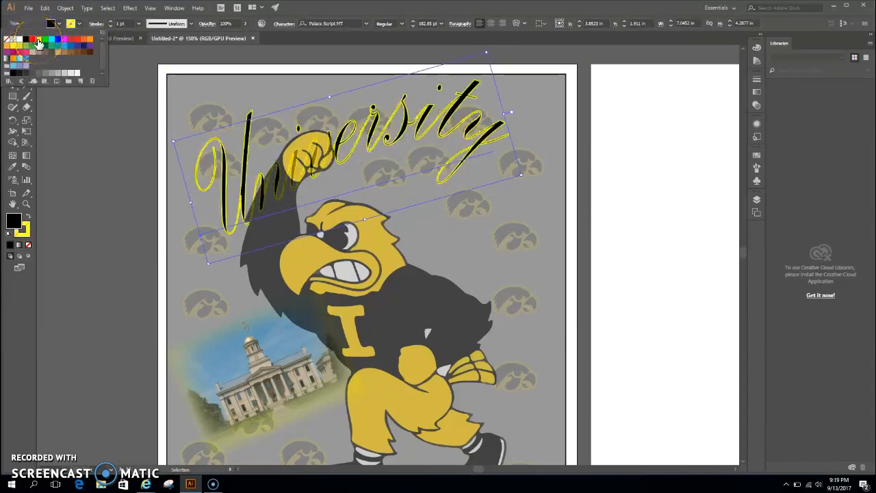
pyautogui.click(22, 41)
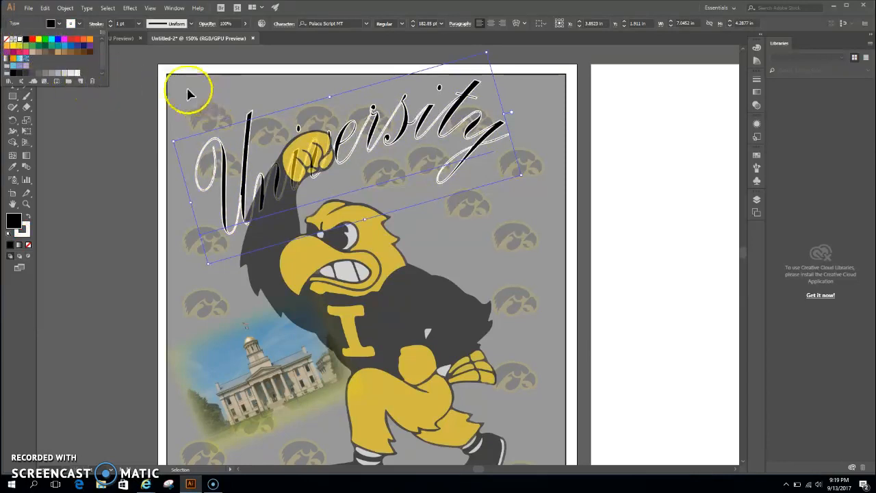
pyautogui.click(109, 25)
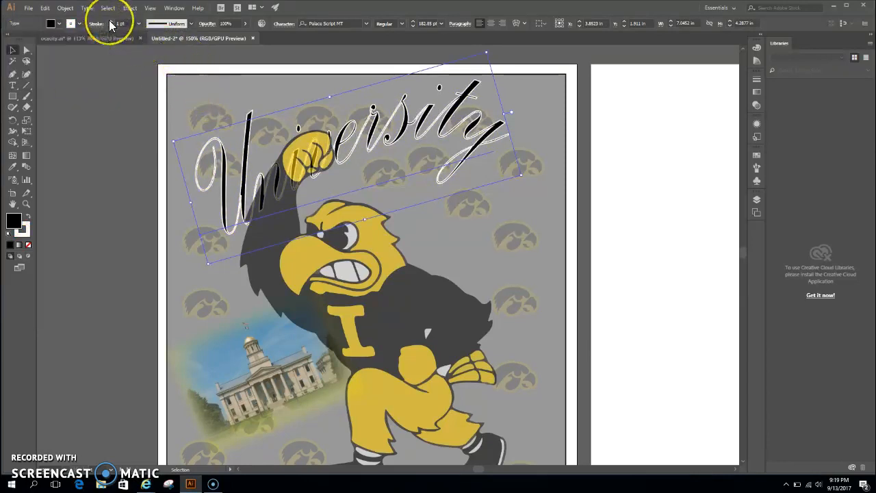
pyautogui.click(109, 21)
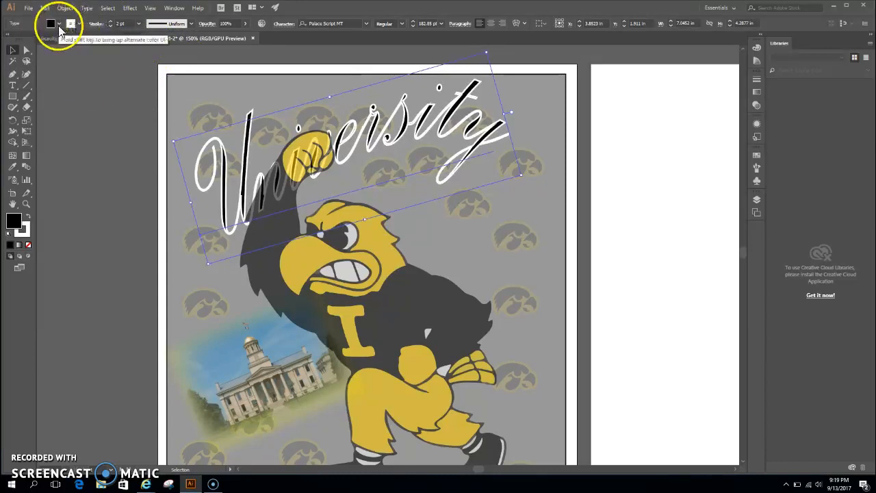
# - Recolour the "University" text with a black stroke and a white fill, and deselect it
pyautogui.click(79, 25)
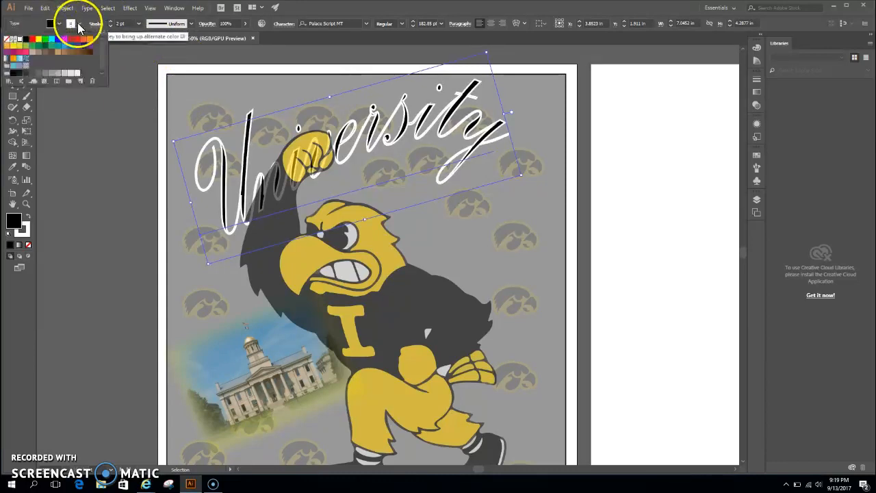
pyautogui.click(25, 40)
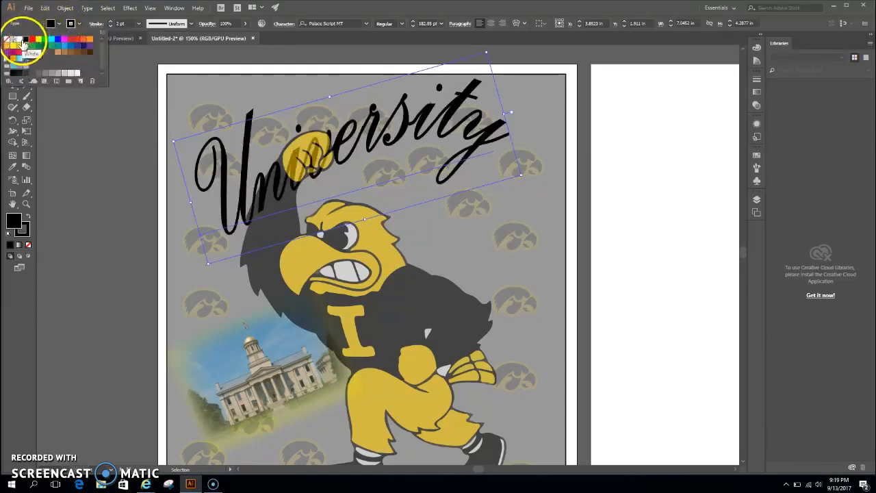
pyautogui.click(21, 41)
pyautogui.click(76, 138)
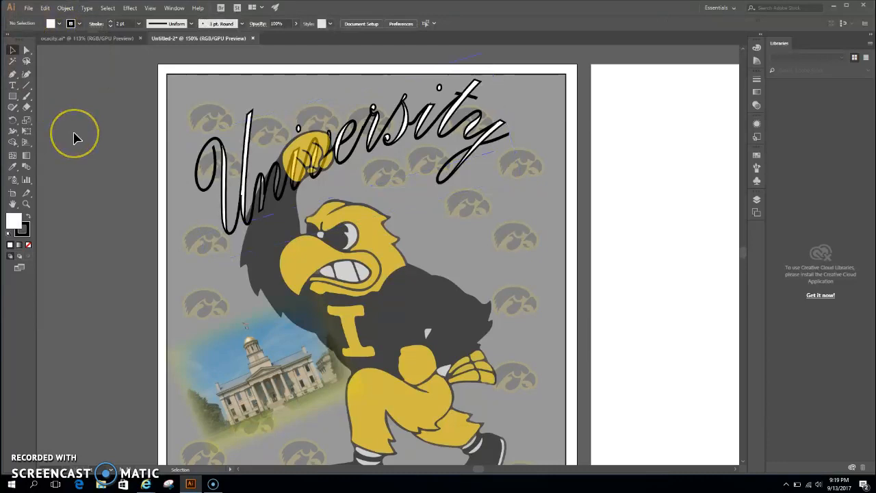
# - Set up a black drop shadow for the "University" text with the live preview turned on
pyautogui.click(368, 134)
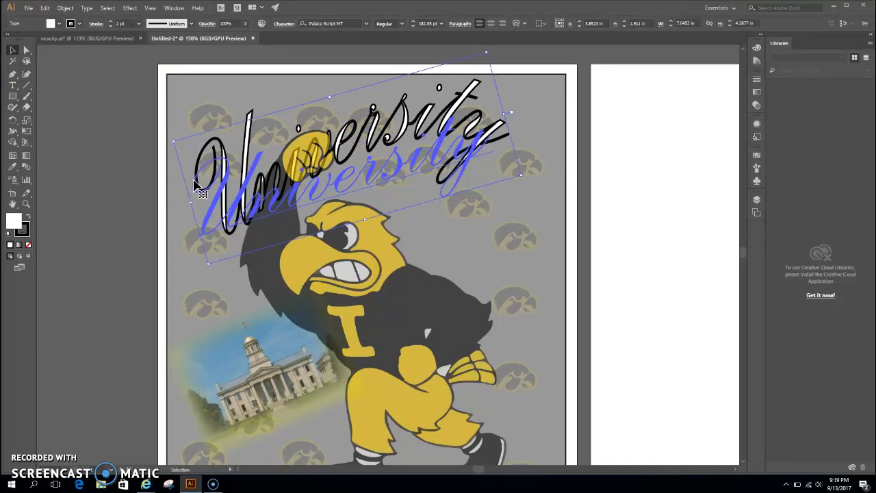
pyautogui.click(130, 7)
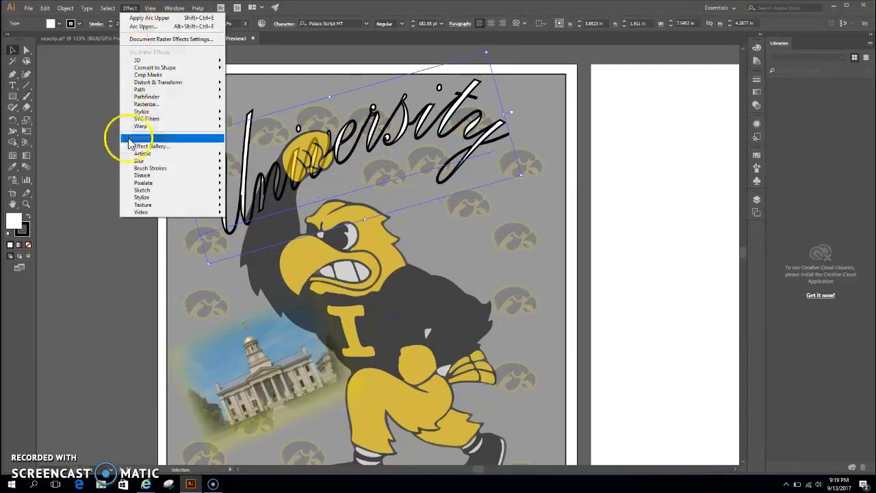
pyautogui.moveTo(144, 112)
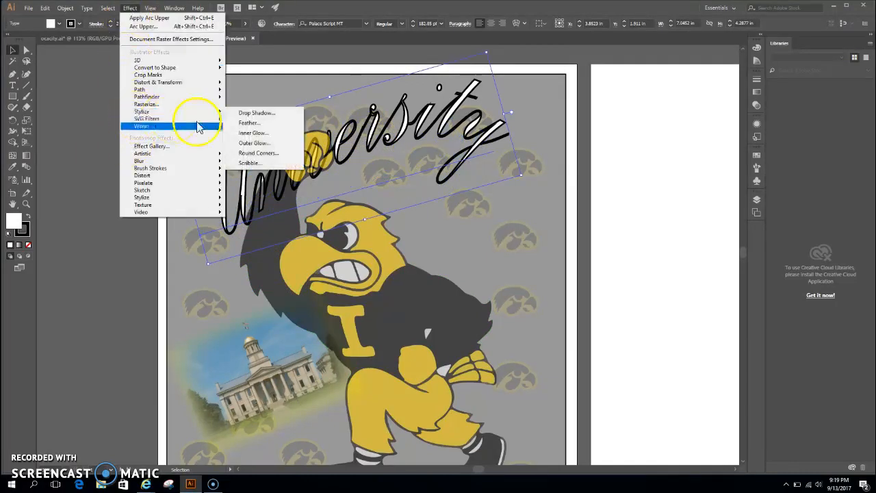
pyautogui.click(244, 115)
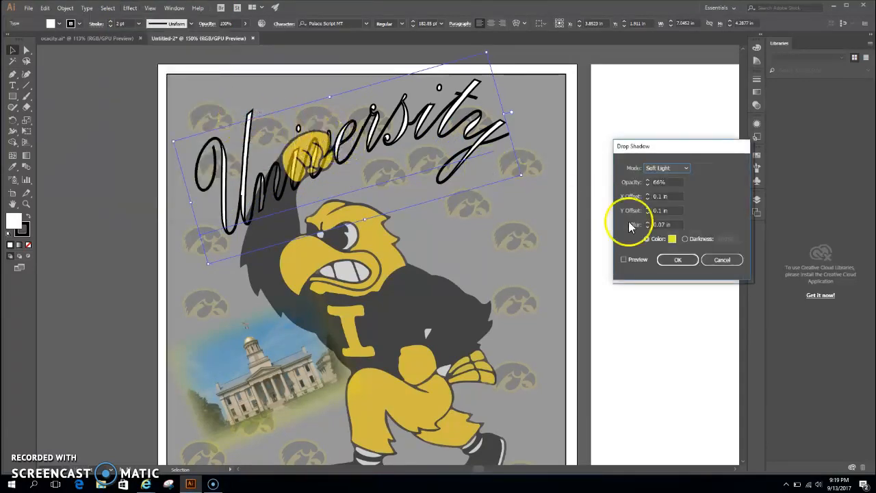
pyautogui.click(672, 239)
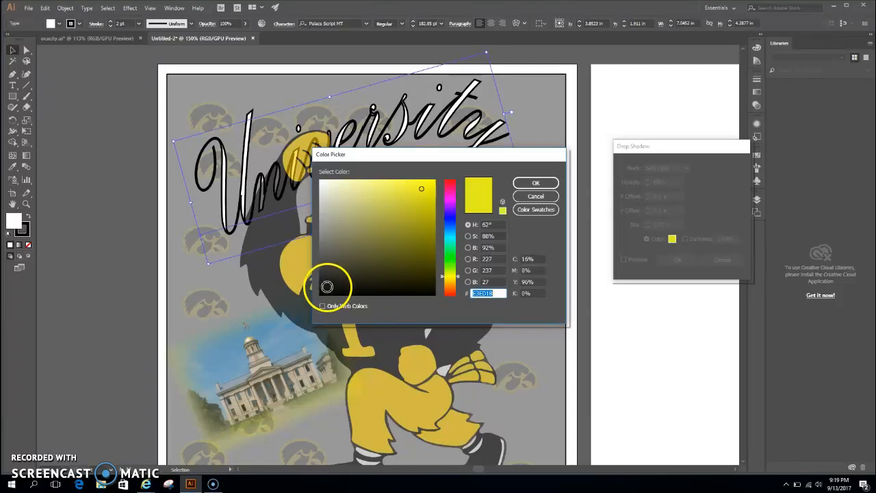
pyautogui.click(327, 286)
pyautogui.click(537, 184)
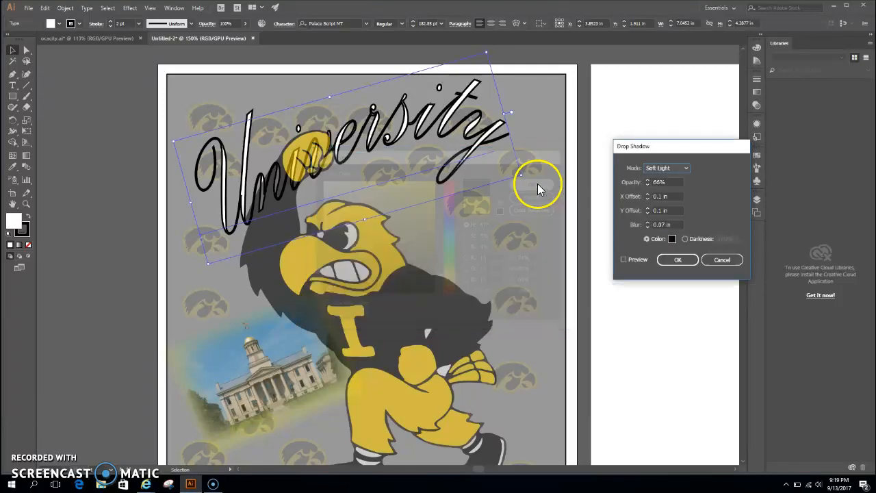
pyautogui.click(623, 260)
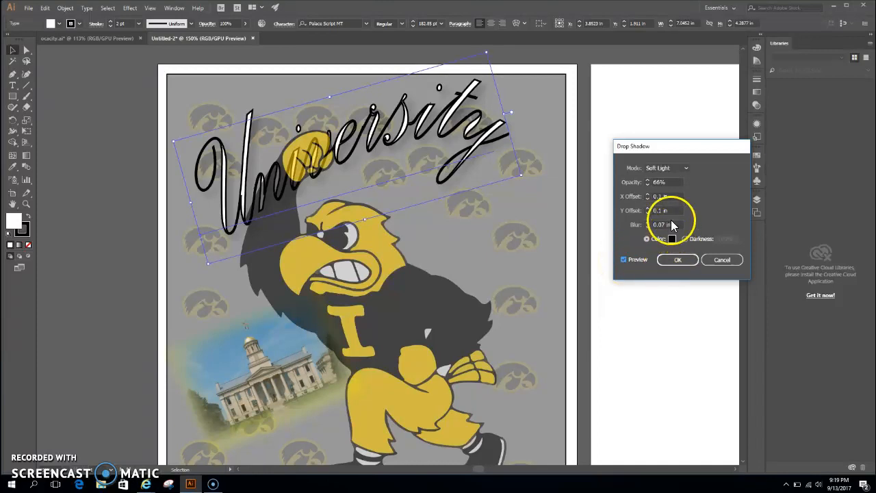
# - Apply the drop shadow with a 0.6 in X offset, 0.4 in Y offset, 0 in blur and 76% opacity
pyautogui.click(648, 195)
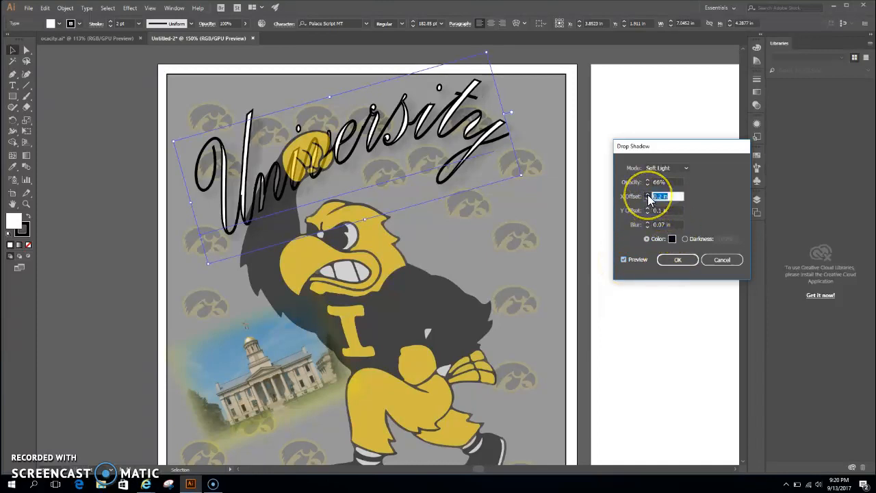
pyautogui.click(648, 195)
pyautogui.click(647, 195)
pyautogui.click(648, 195)
pyautogui.click(647, 195)
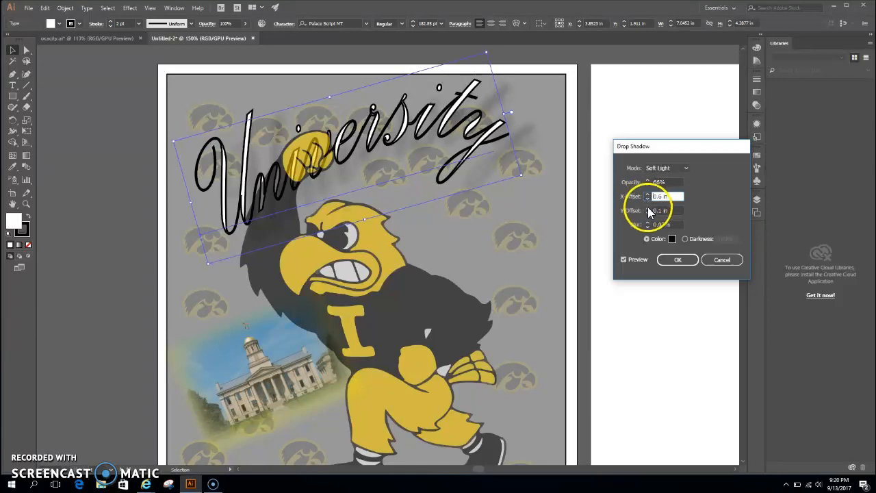
pyautogui.click(647, 209)
pyautogui.click(647, 208)
pyautogui.click(647, 208)
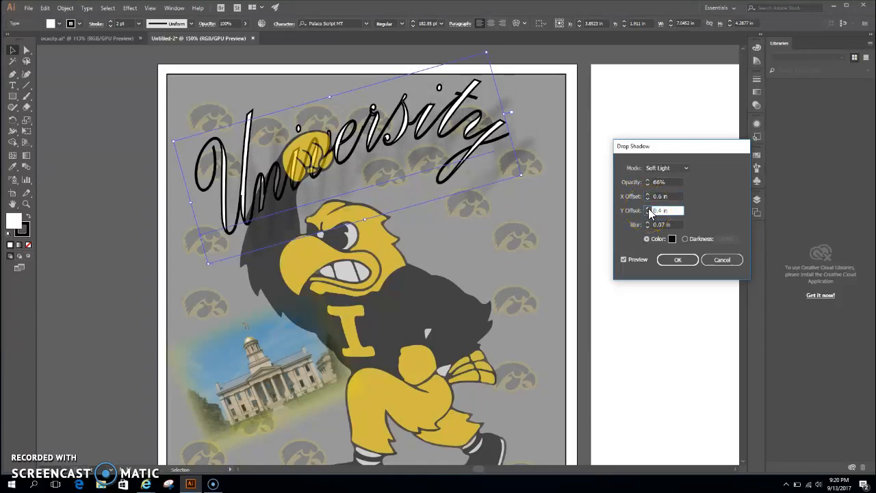
pyautogui.click(647, 226)
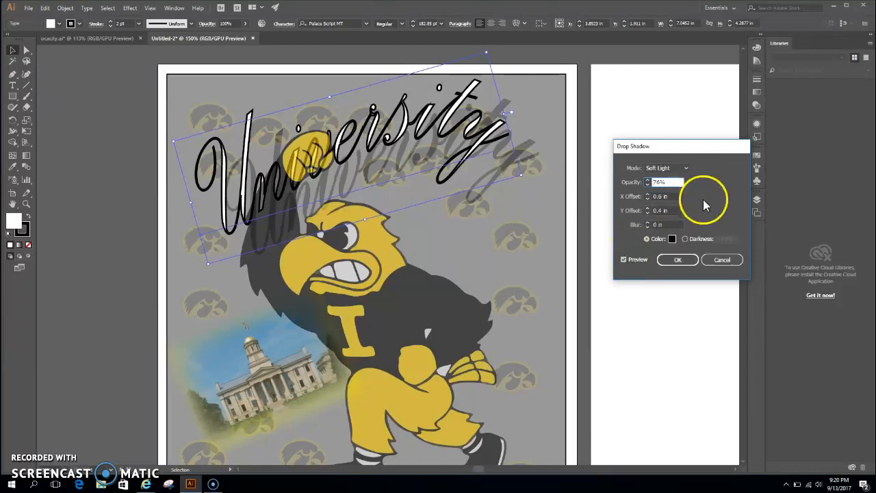
pyautogui.click(681, 260)
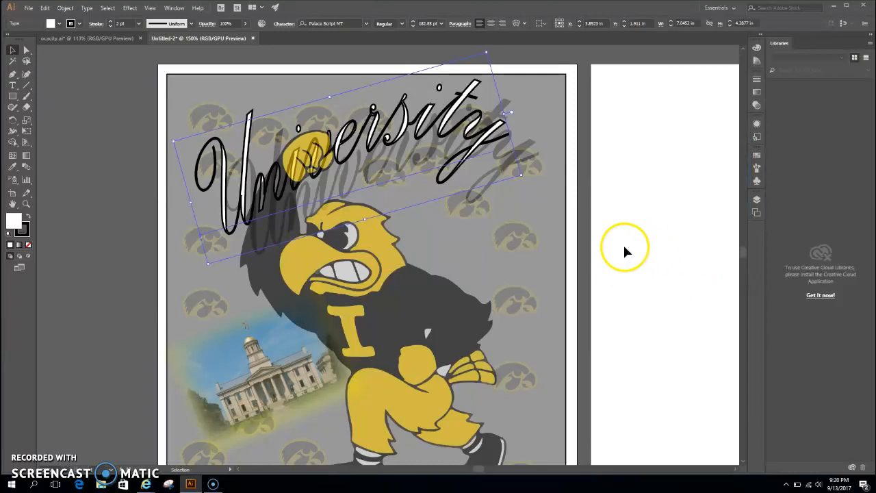
pyautogui.click(666, 248)
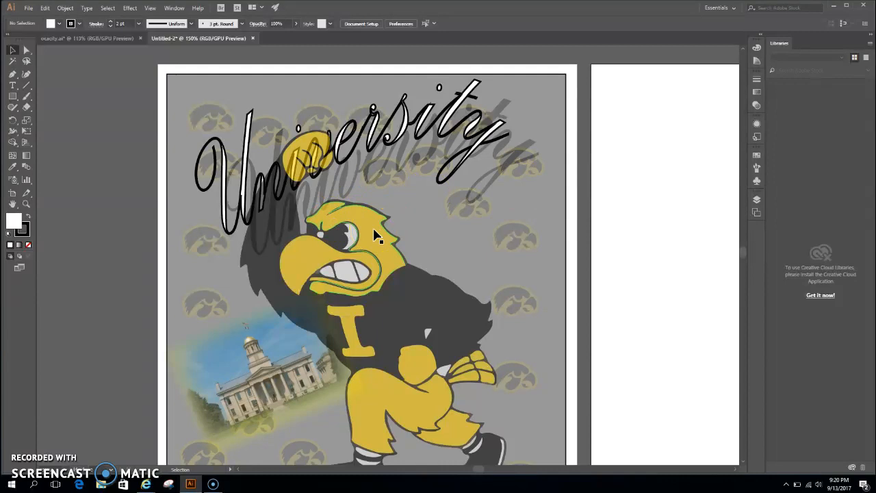
pyautogui.click(391, 179)
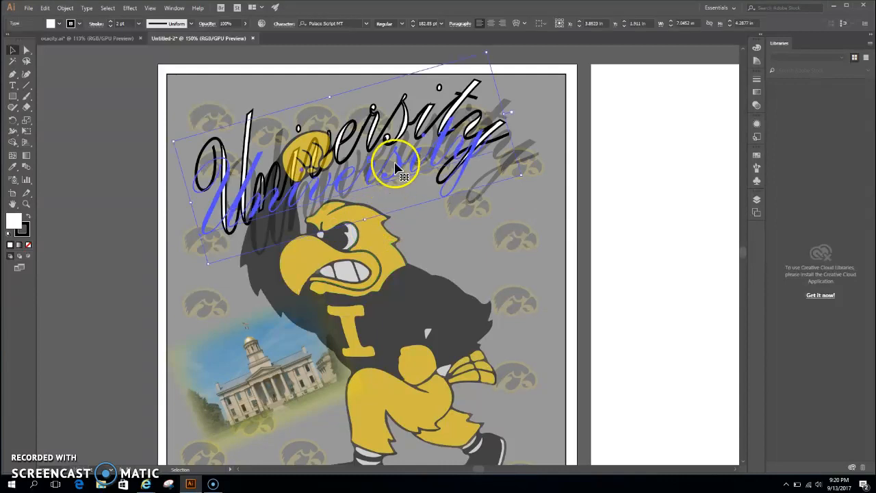
pyautogui.click(622, 166)
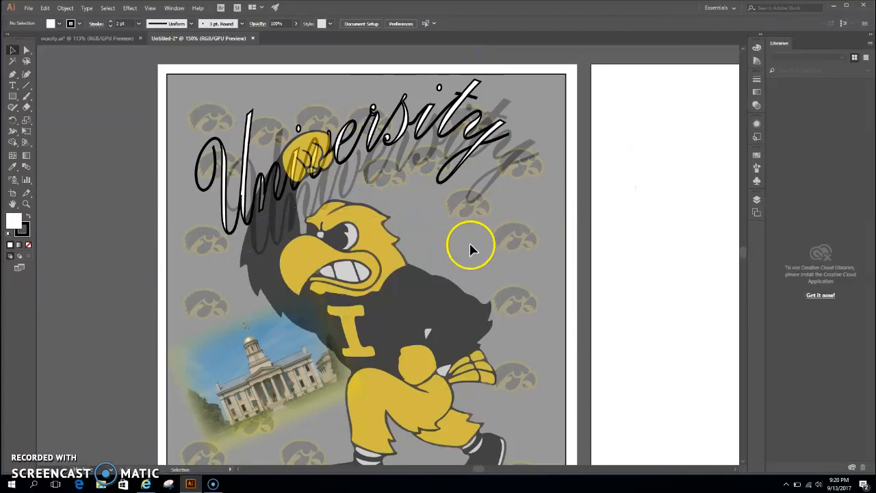
# - Add the script text "Of" beside the mascot, enlarge it to about 190 pt and place it over the mascot's back
pyautogui.click(12, 85)
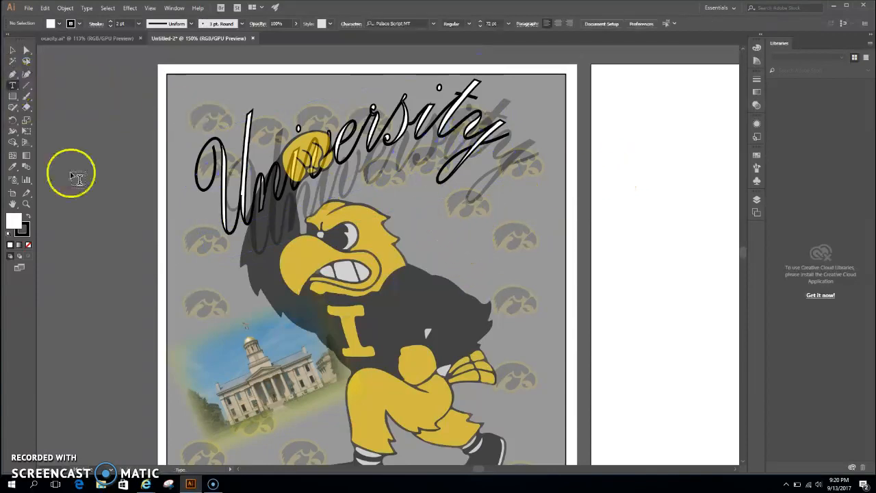
pyautogui.click(452, 259)
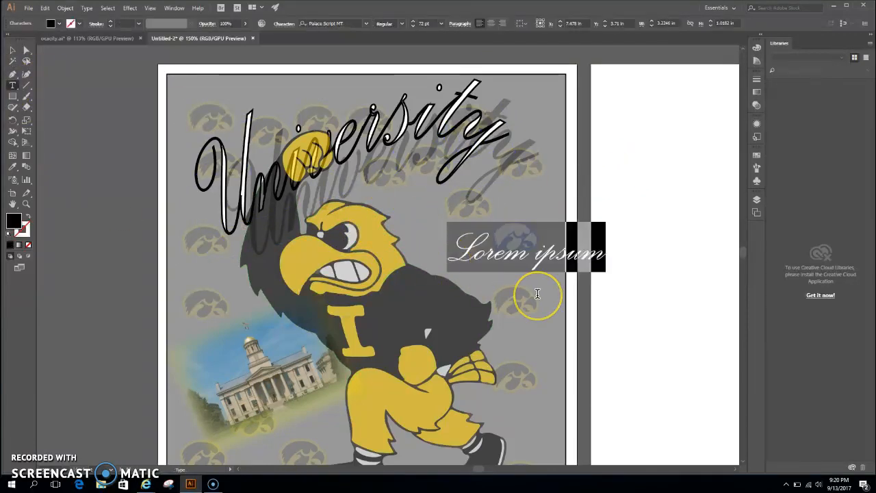
pyautogui.write('Of')
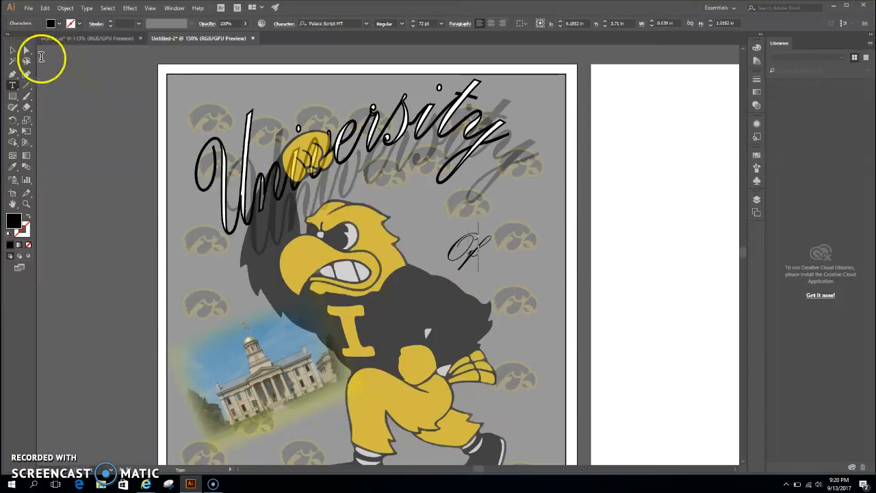
pyautogui.click(12, 50)
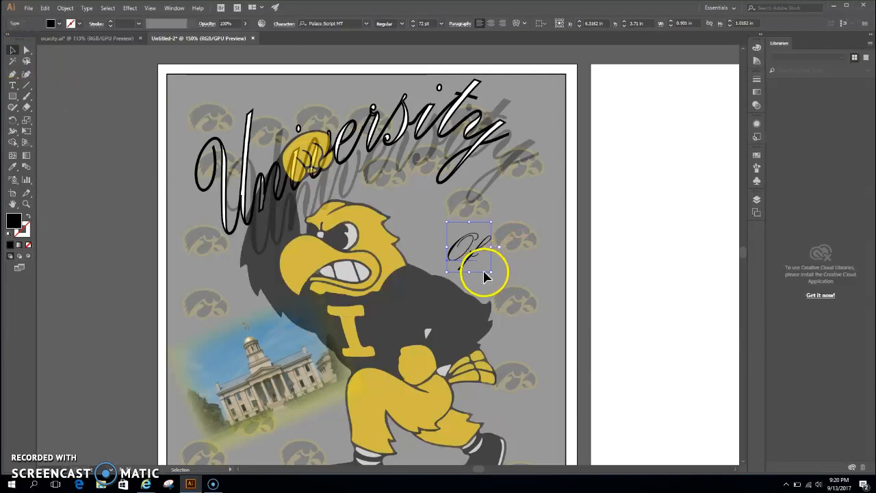
pyautogui.moveTo(490, 271); pyautogui.dragTo(564, 355)
pyautogui.moveTo(499, 289); pyautogui.dragTo(468, 281)
# - Give the "Of" text a white fill and a black stroke, and deselect it
pyautogui.click(59, 24)
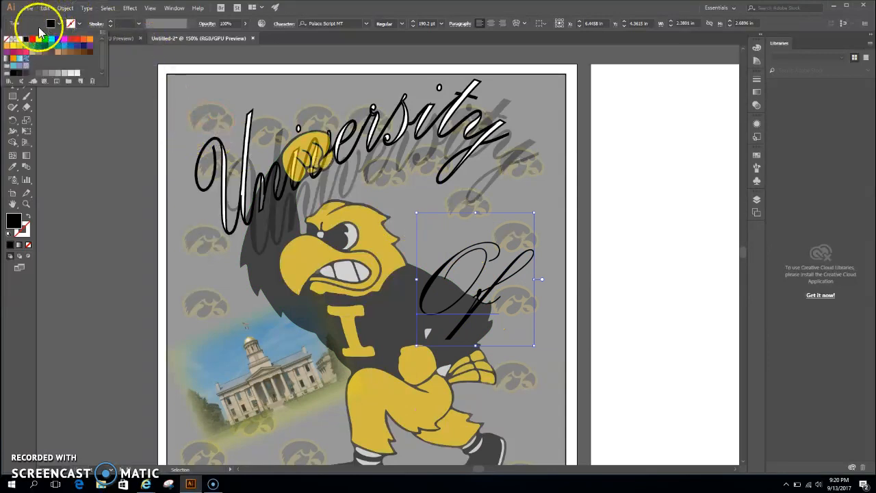
pyautogui.click(25, 39)
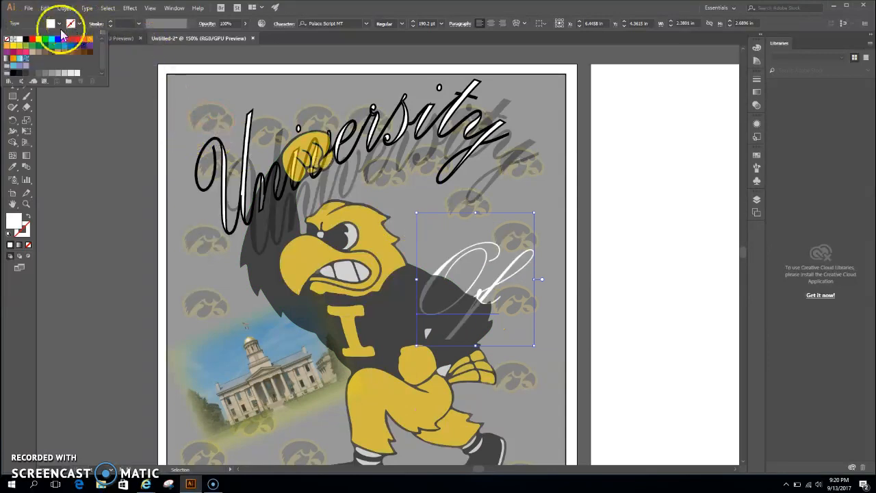
pyautogui.click(25, 39)
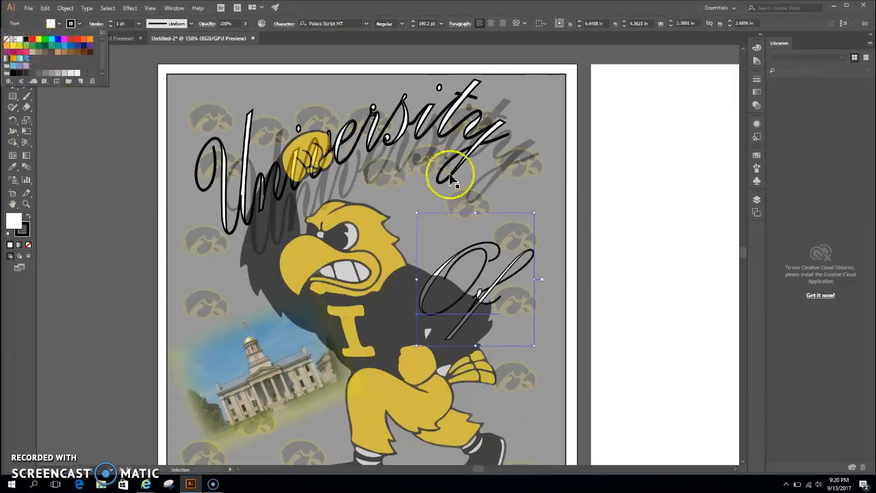
pyautogui.click(653, 200)
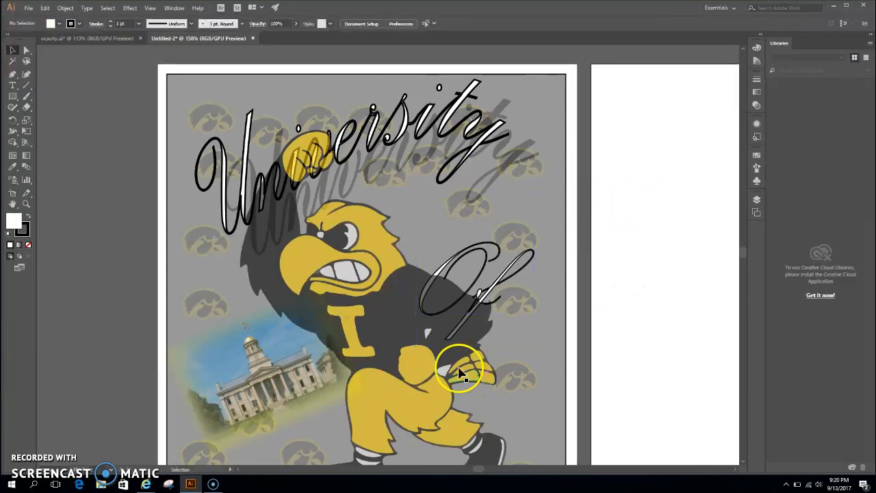
# - Examine the poster from the title down to its lower edge and the objects listed in the COLLEGE PIC layer
pyautogui.scroll(-3, 453, 363)
pyautogui.scroll(3, 453, 362)
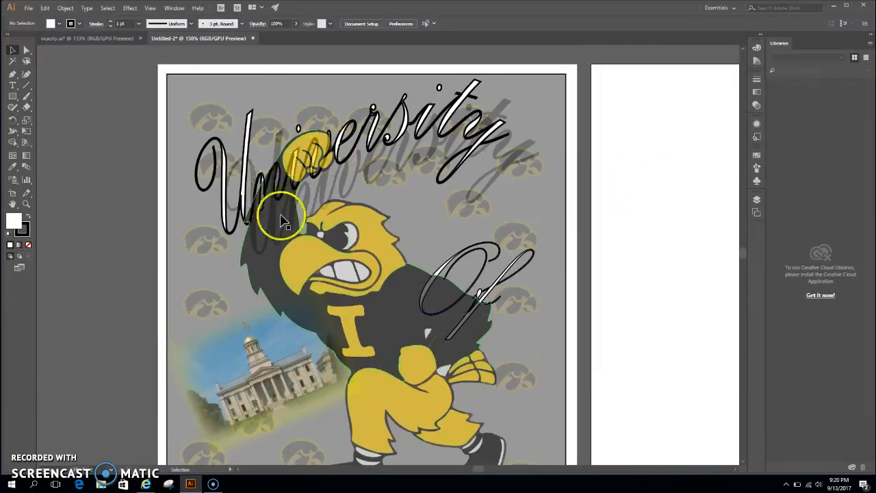
pyautogui.scroll(-1, 410, 452)
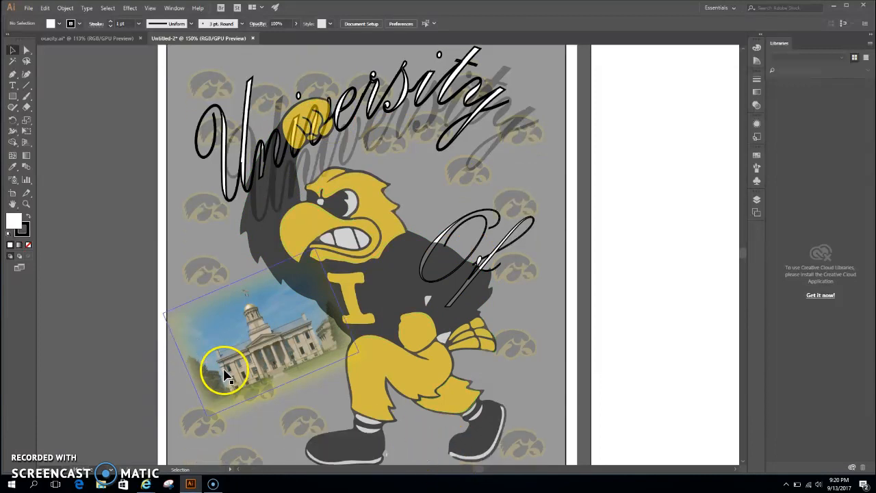
pyautogui.scroll(-4, 225, 371)
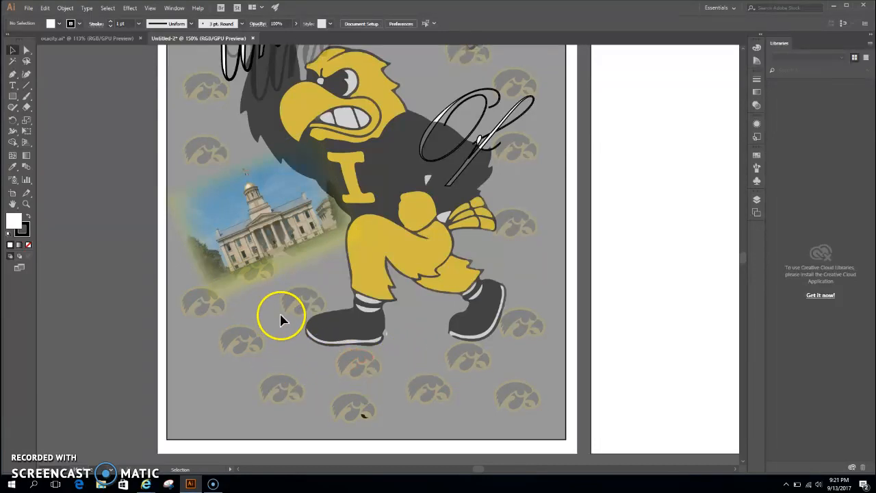
pyautogui.scroll(3, 407, 304)
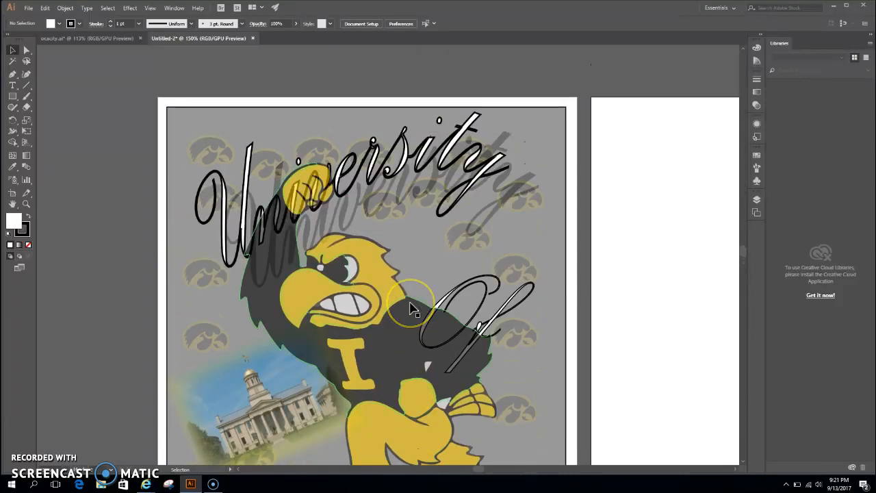
pyautogui.scroll(-3, 426, 236)
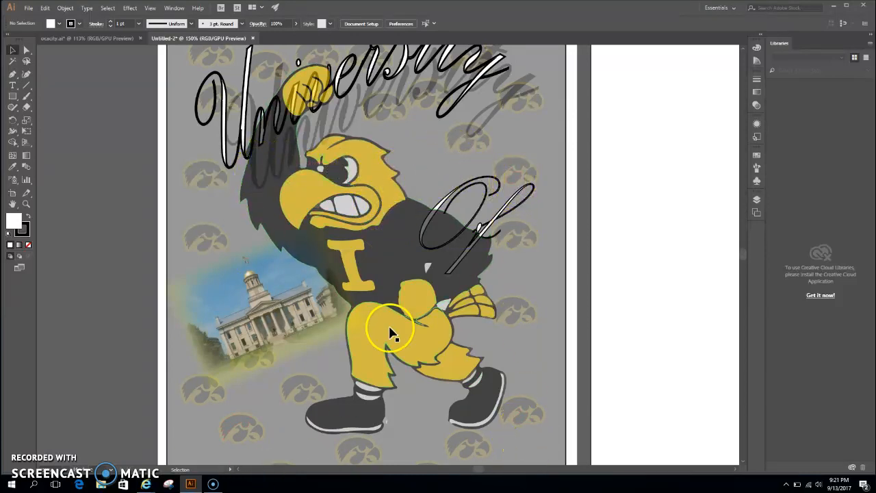
pyautogui.scroll(3, 390, 332)
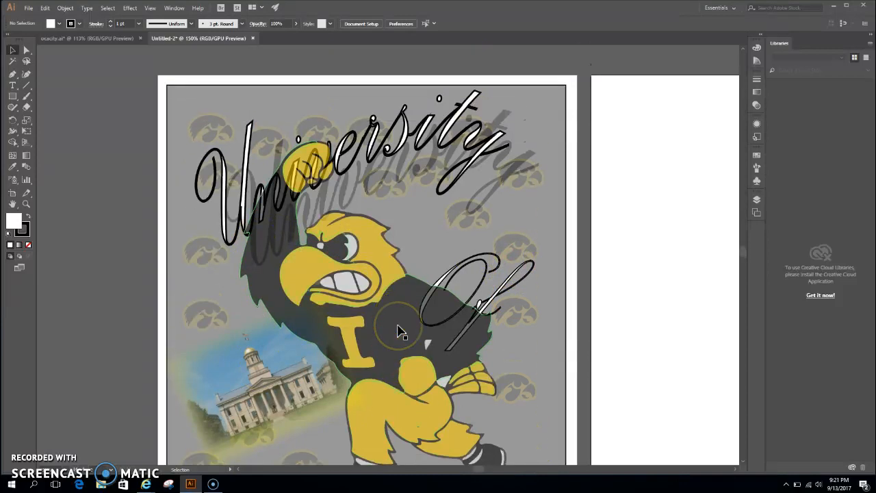
pyautogui.scroll(-2, 401, 331)
pyautogui.scroll(-2, 401, 332)
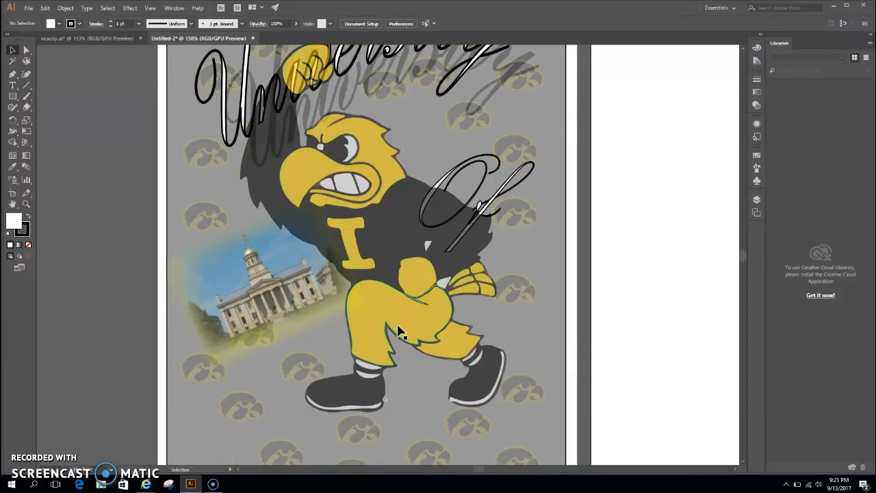
pyautogui.scroll(4, 375, 217)
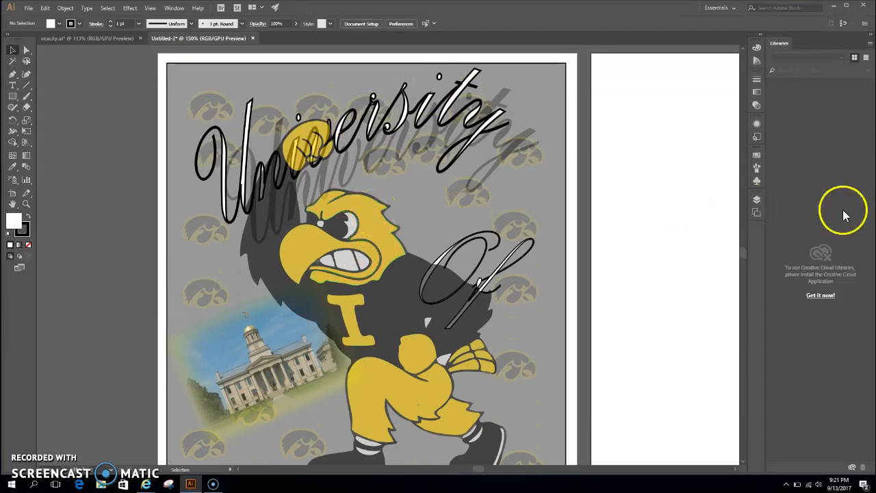
pyautogui.click(758, 199)
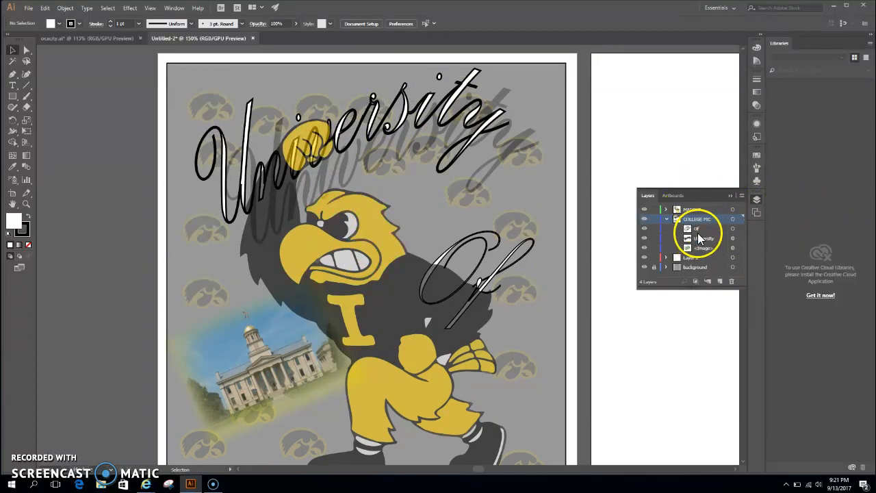
pyautogui.click(727, 194)
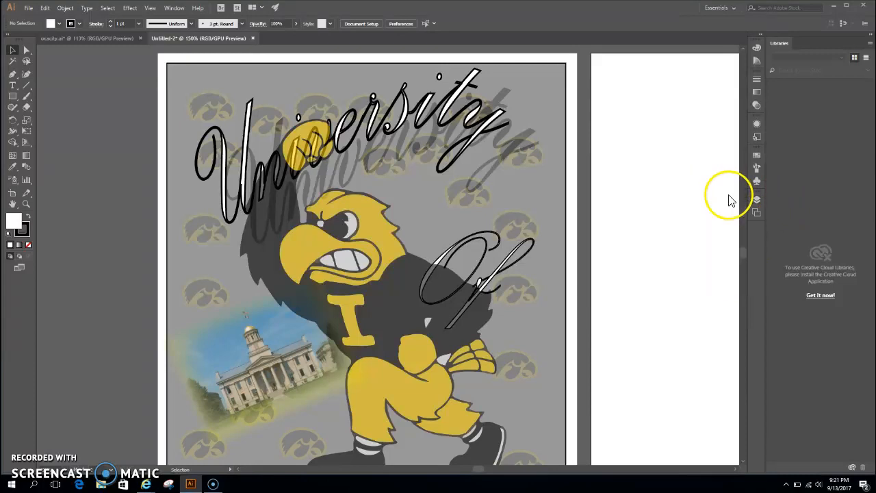
pyautogui.click(477, 200)
pyautogui.scroll(1, 477, 201)
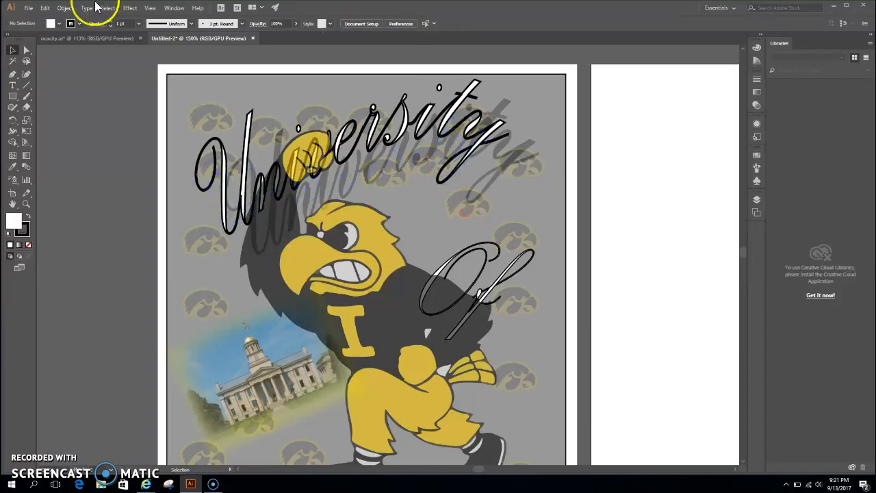
# - Place the yellow and black Hawkeye logo image 4C0Zj2 and scale it down to about 7.47 in wide over the blank artboard
pyautogui.click(30, 8)
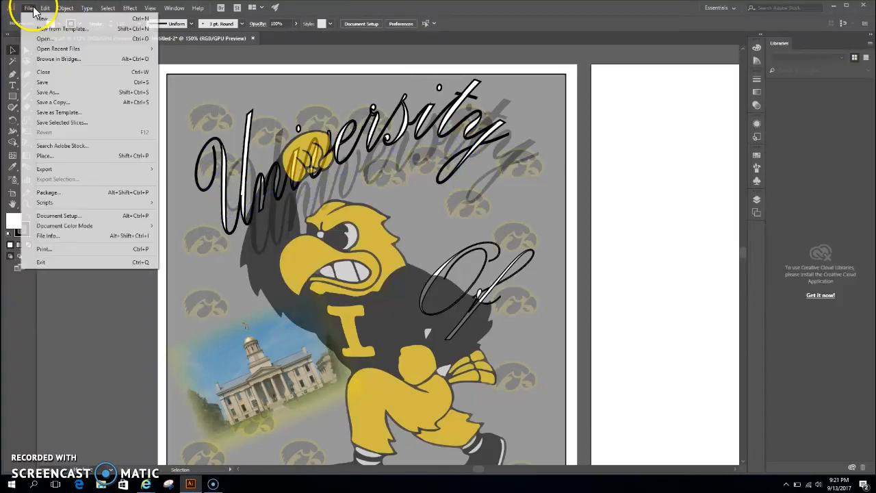
pyautogui.click(43, 155)
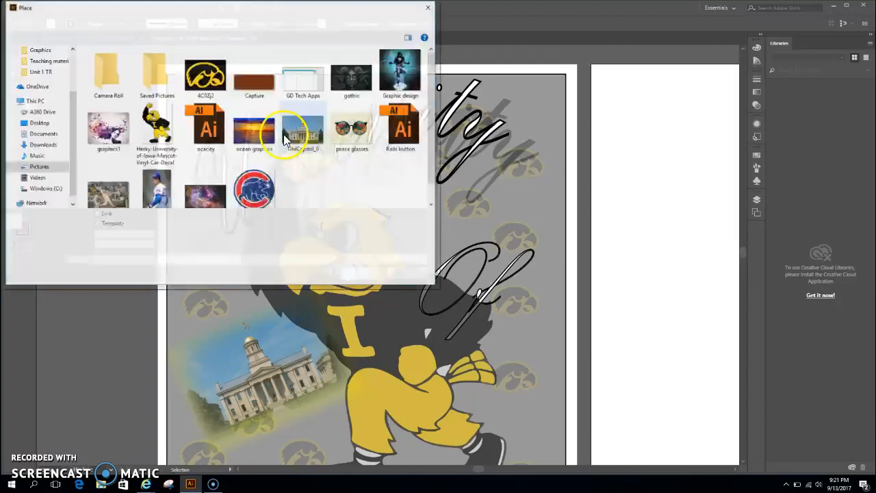
pyautogui.doubleClick(218, 88)
pyautogui.click(497, 140)
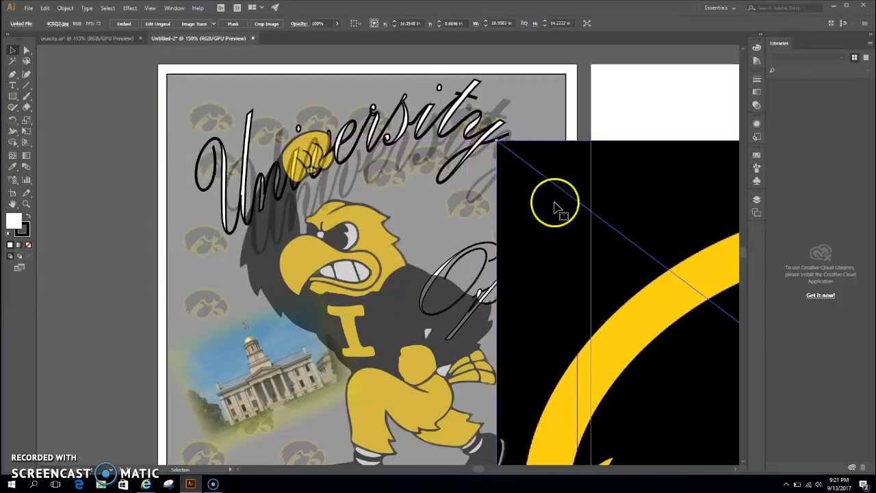
pyautogui.hotkey('ctrl', '-')
pyautogui.hotkey('ctrl', '-')
pyautogui.hotkey('ctrl', '-')
pyautogui.hotkey('ctrl', '-')
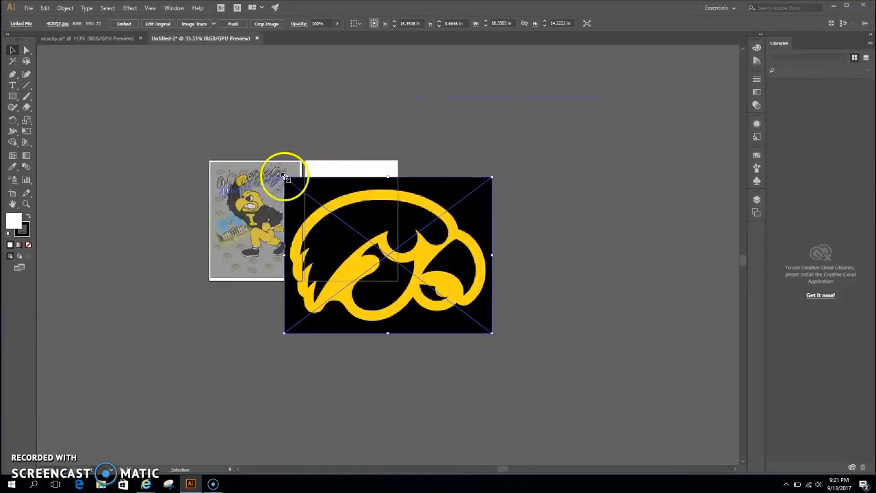
pyautogui.moveTo(284, 177); pyautogui.dragTo(353, 207)
pyautogui.hotkey('ctrl', '0')
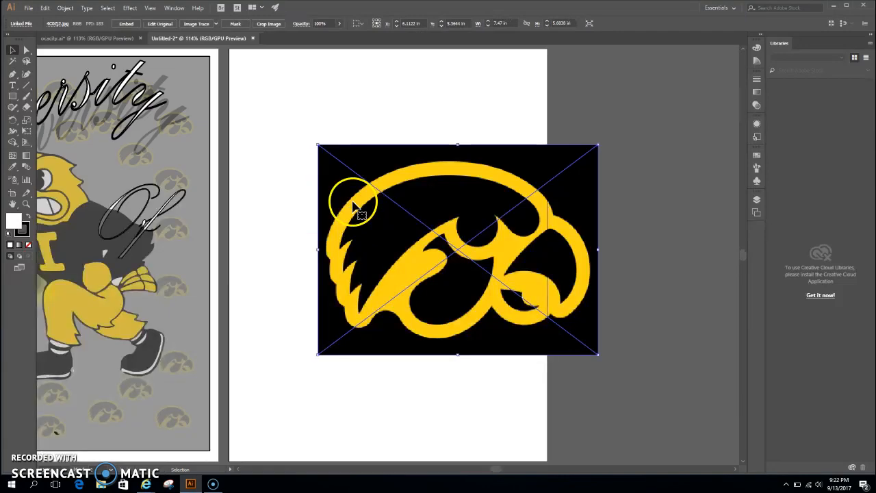
# - Image-trace the Hawkeye logo with the Low Fidelity Photo preset and move it fully onto the blank artboard
pyautogui.click(216, 25)
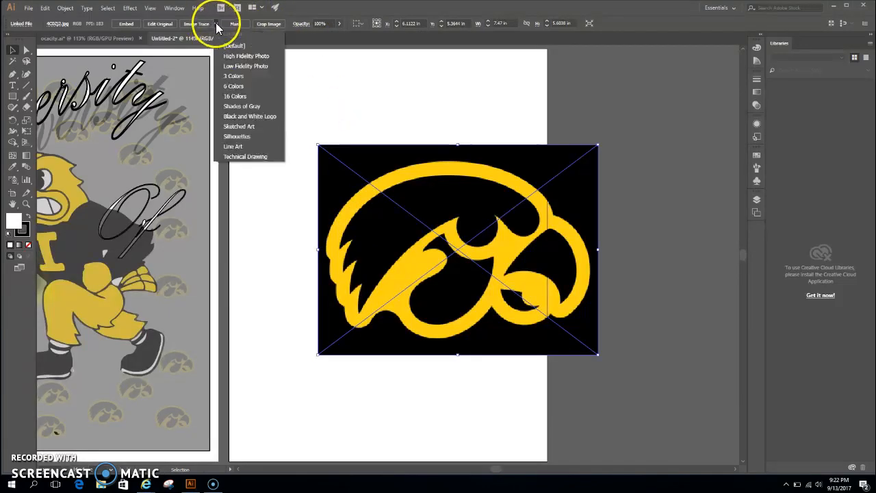
pyautogui.click(239, 66)
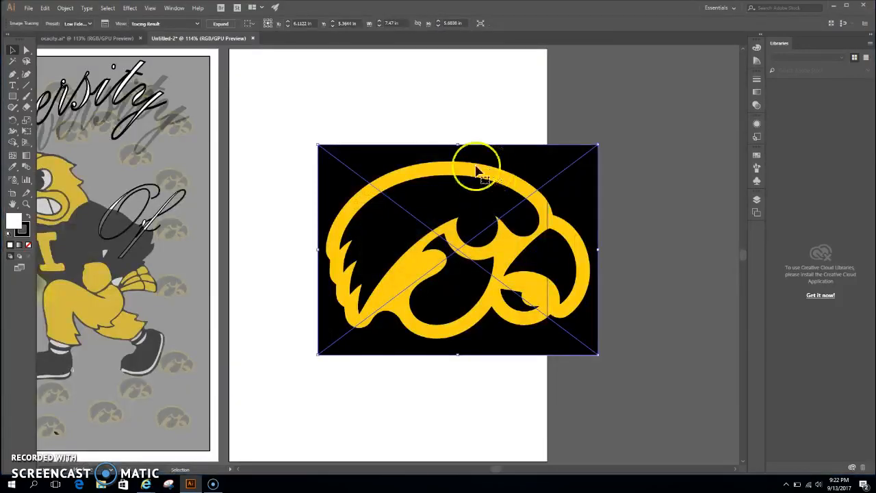
pyautogui.moveTo(513, 191)
pyautogui.mouseDown()
pyautogui.moveTo(430, 165)
pyautogui.moveTo(449, 171)
pyautogui.mouseUp()
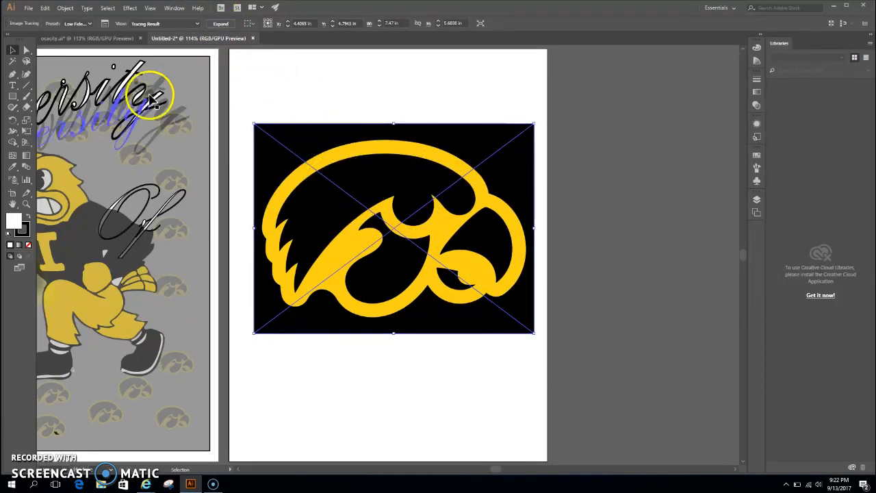
# - Retrace the Hawkeye logo with the 3 Colors preset, and delete it from the blank artboard
pyautogui.click(93, 26)
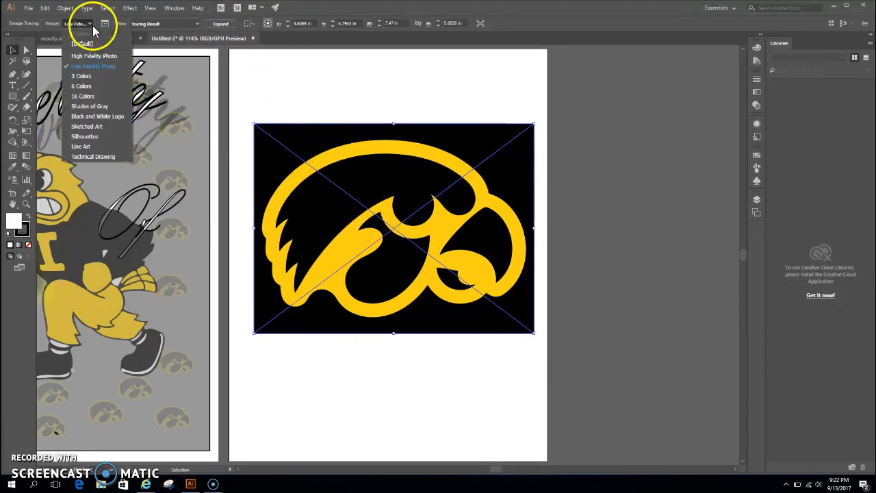
pyautogui.click(82, 76)
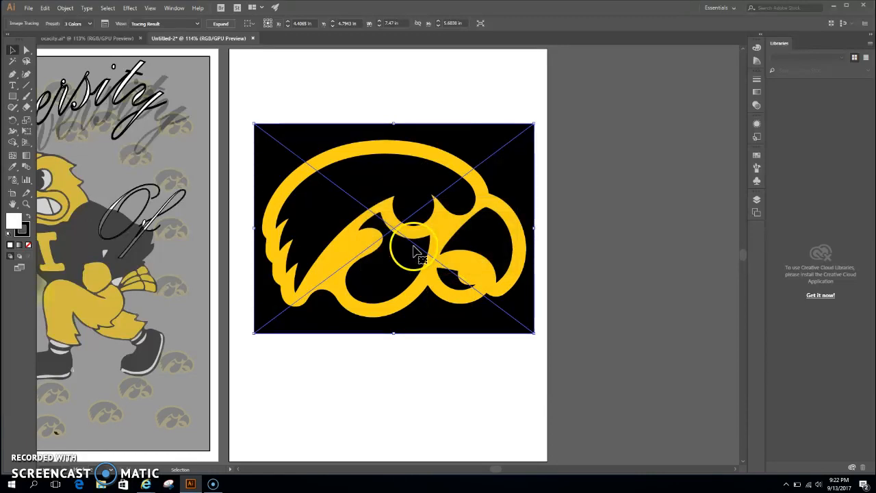
pyautogui.moveTo(394, 259); pyautogui.dragTo(401, 223)
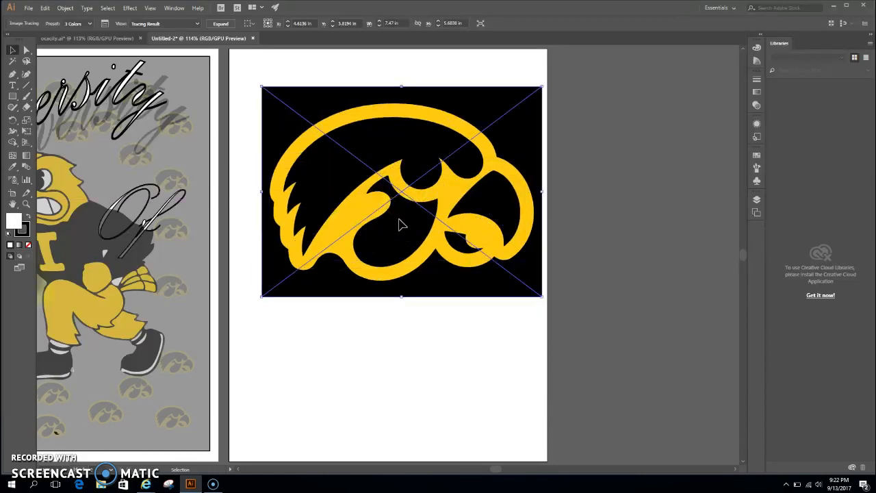
pyautogui.press('Delete')
pyautogui.click(29, 8)
pyautogui.moveTo(43, 171)
pyautogui.click(45, 156)
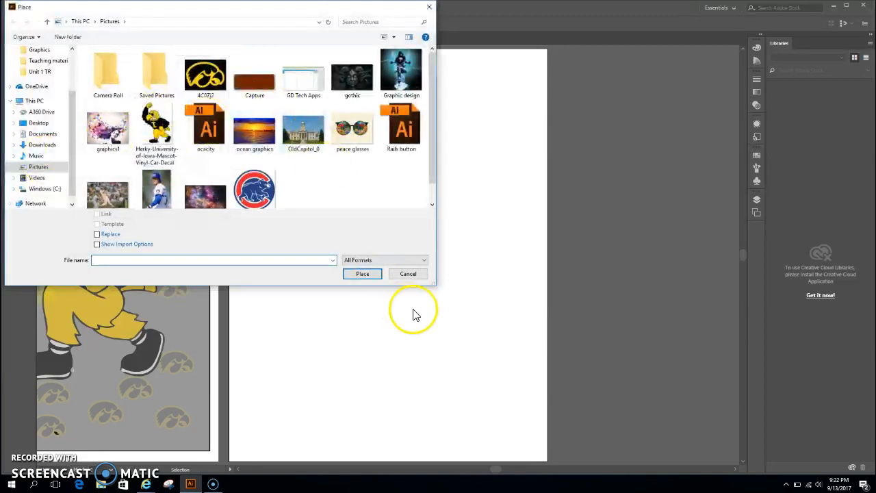
pyautogui.click(405, 272)
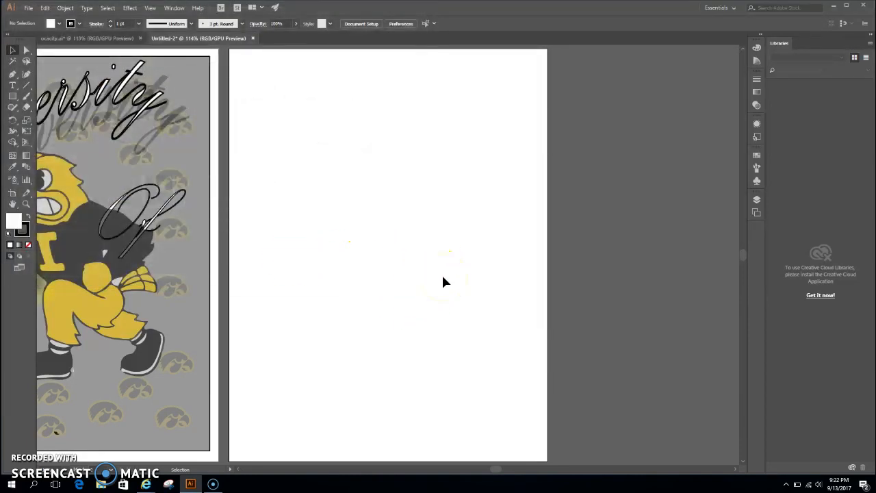